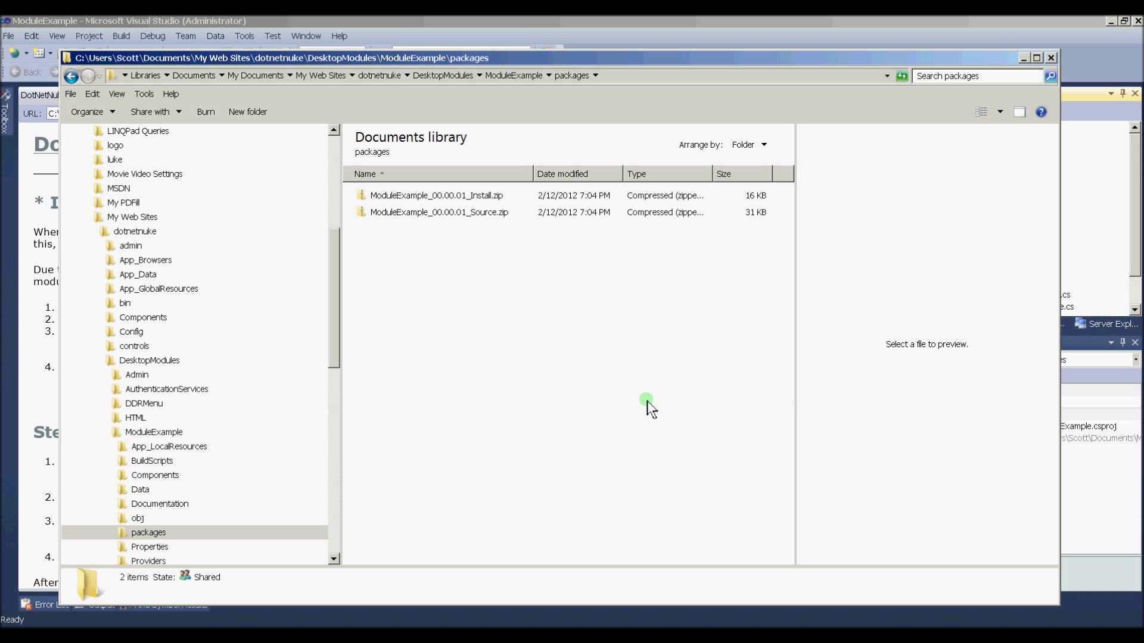
Step: Open the dotnetnuke folder as a web site in Microsoft WebMatrix from its Explorer context menu
click(140, 233)
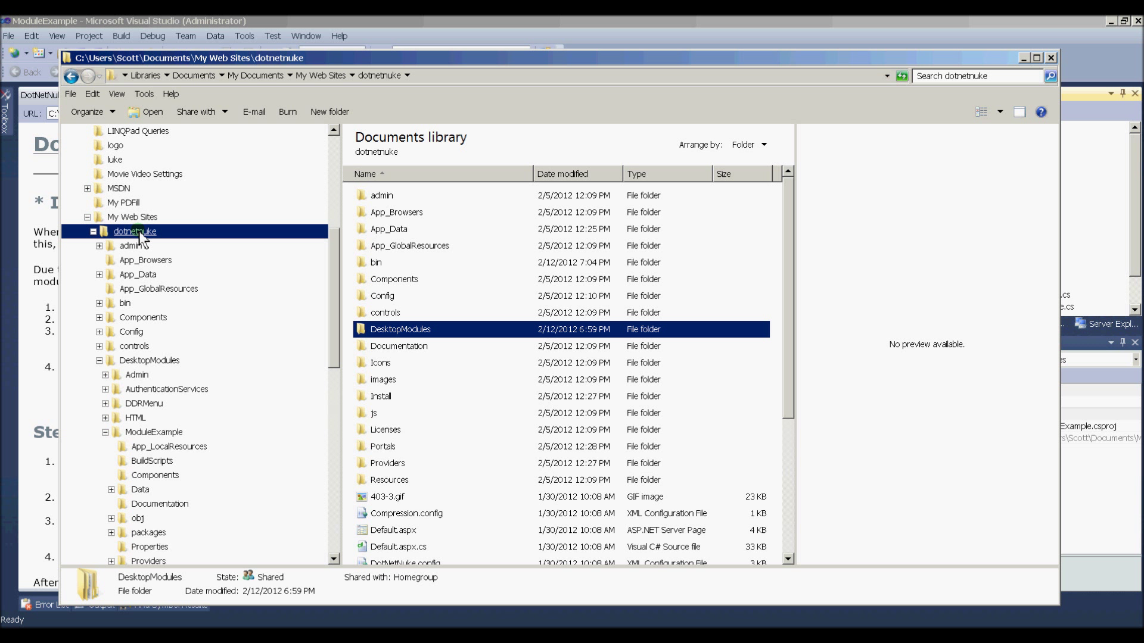
right_click(139, 233)
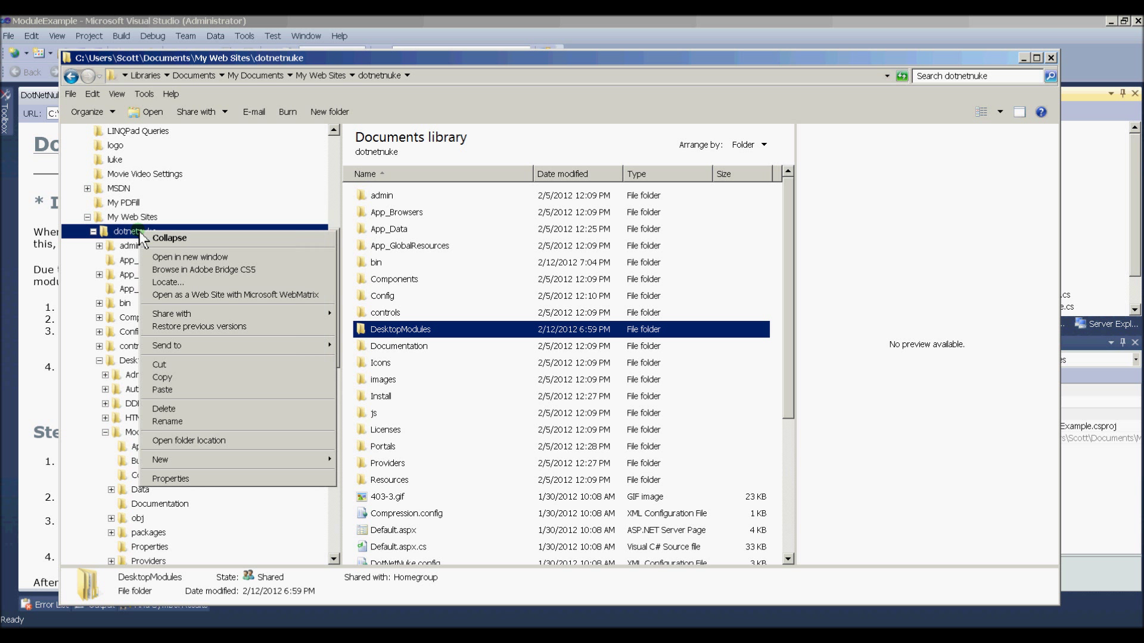
click(259, 294)
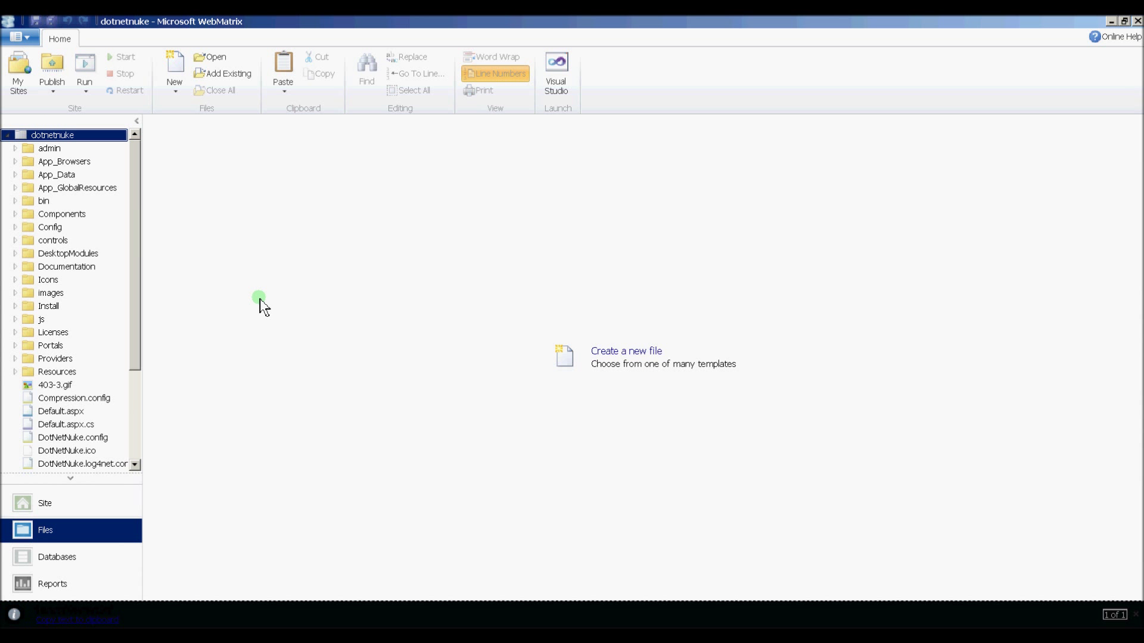
click(48, 506)
click(267, 162)
click(335, 189)
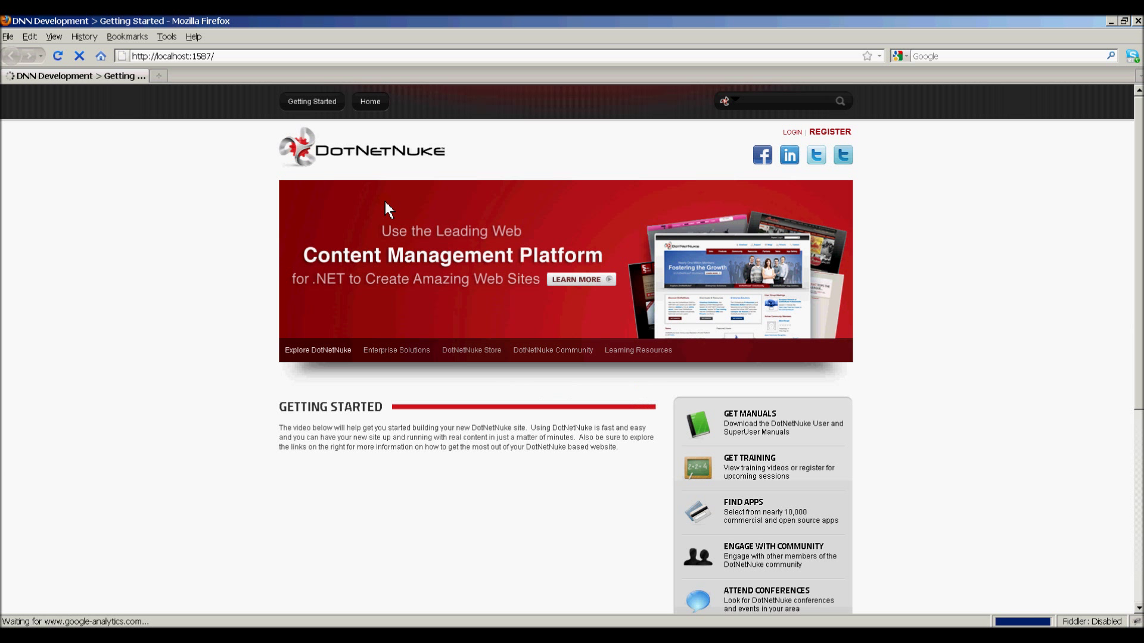
Step: Log in with the host superuser account and go to Host > Extensions
click(797, 132)
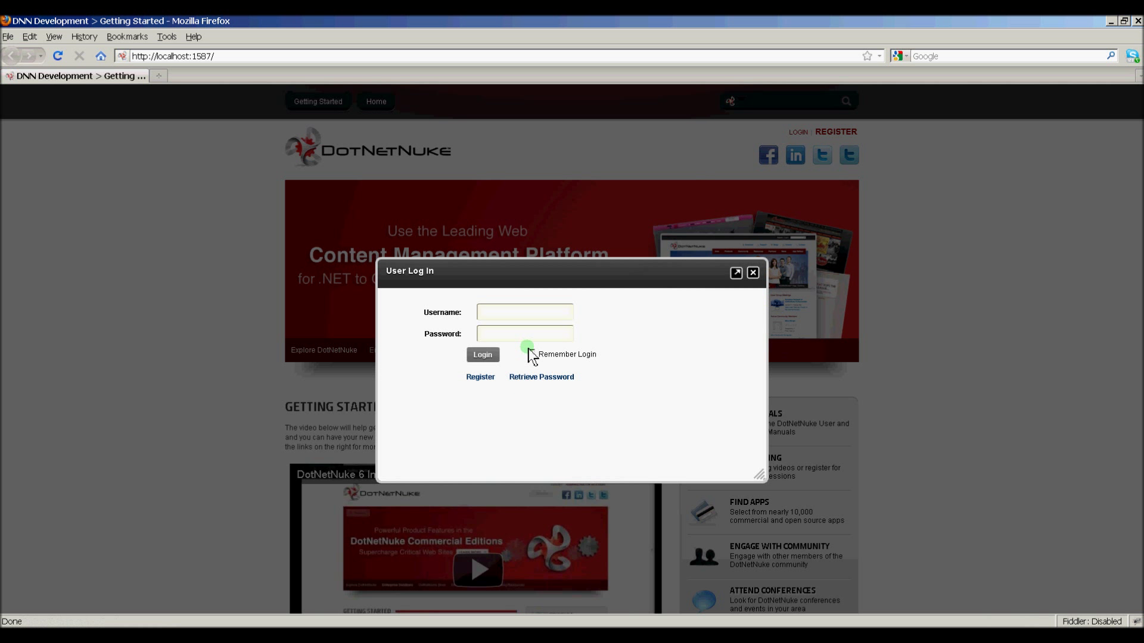
click(515, 312)
text(host)
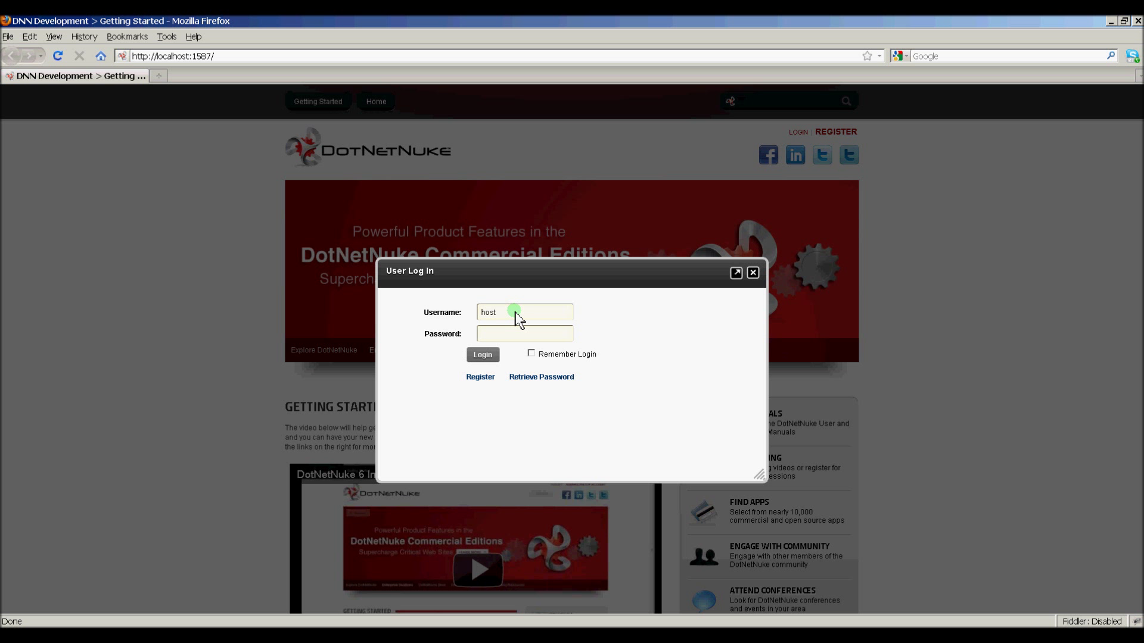
text(password)
key(Return)
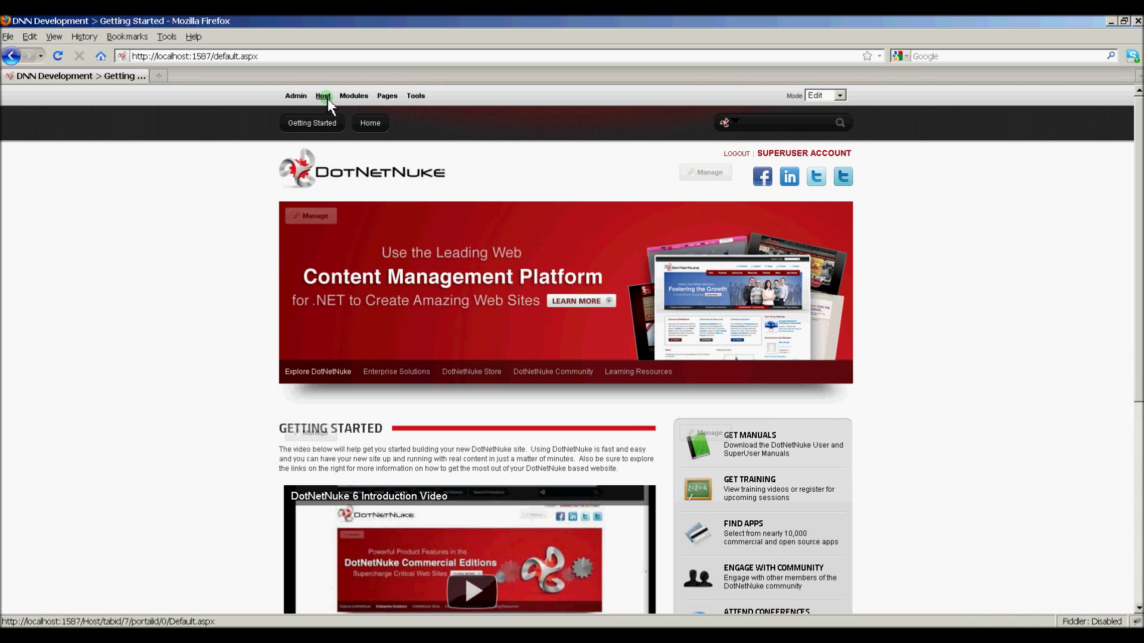
mouse_move(327, 98)
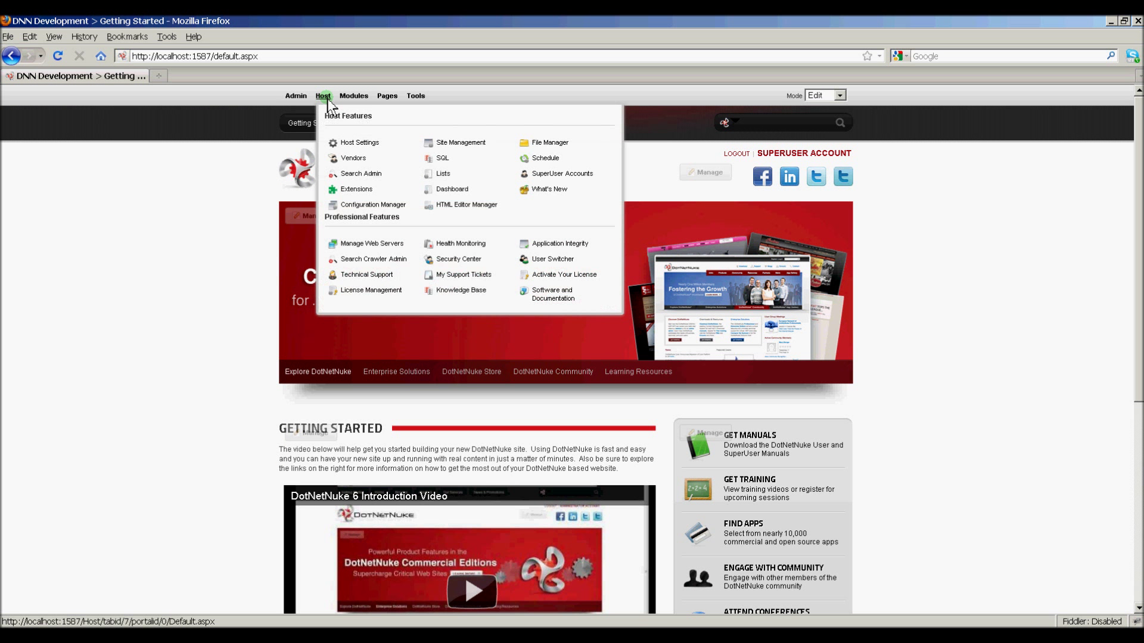
click(356, 189)
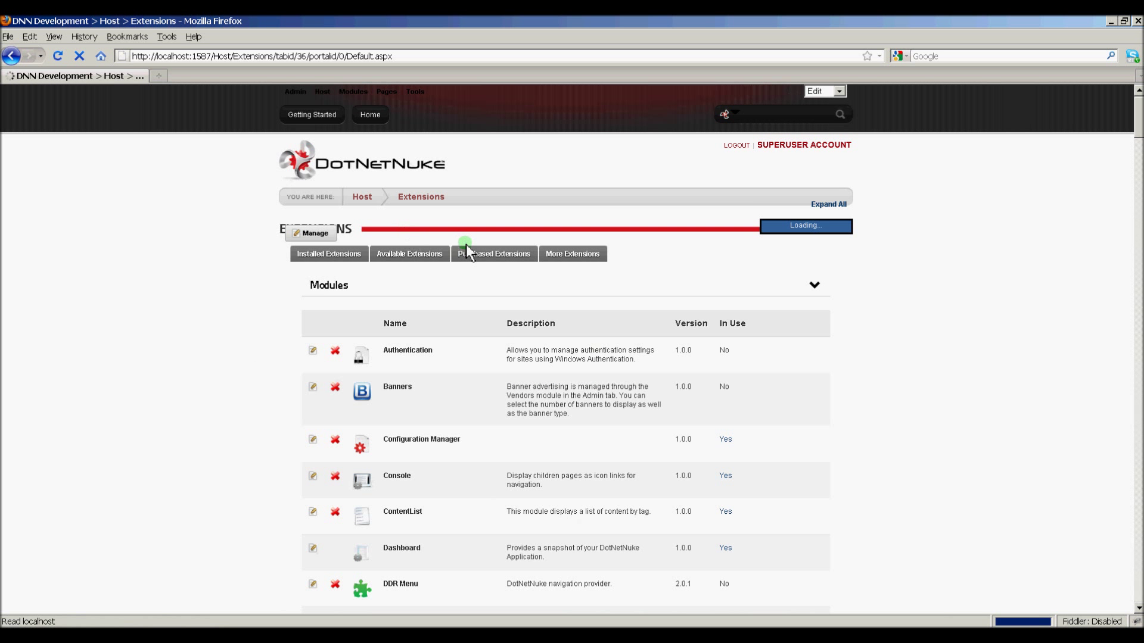
Step: Start the Install Extension Wizard and pick ModuleExample_00.00.01_Source.zip as the package to upload
mouse_move(317, 241)
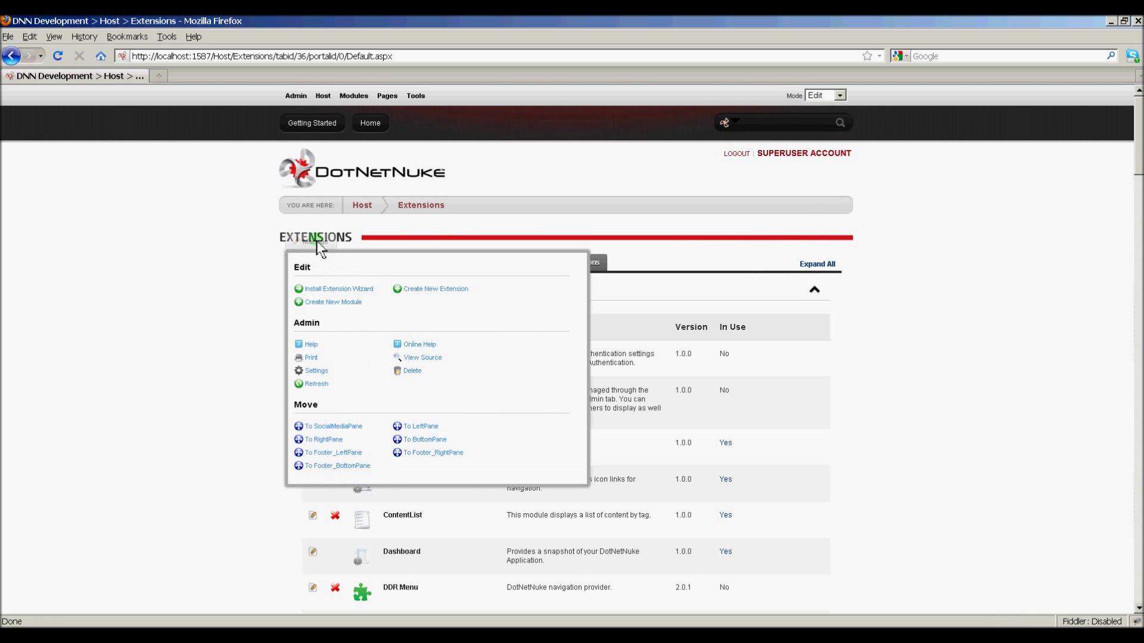
click(323, 286)
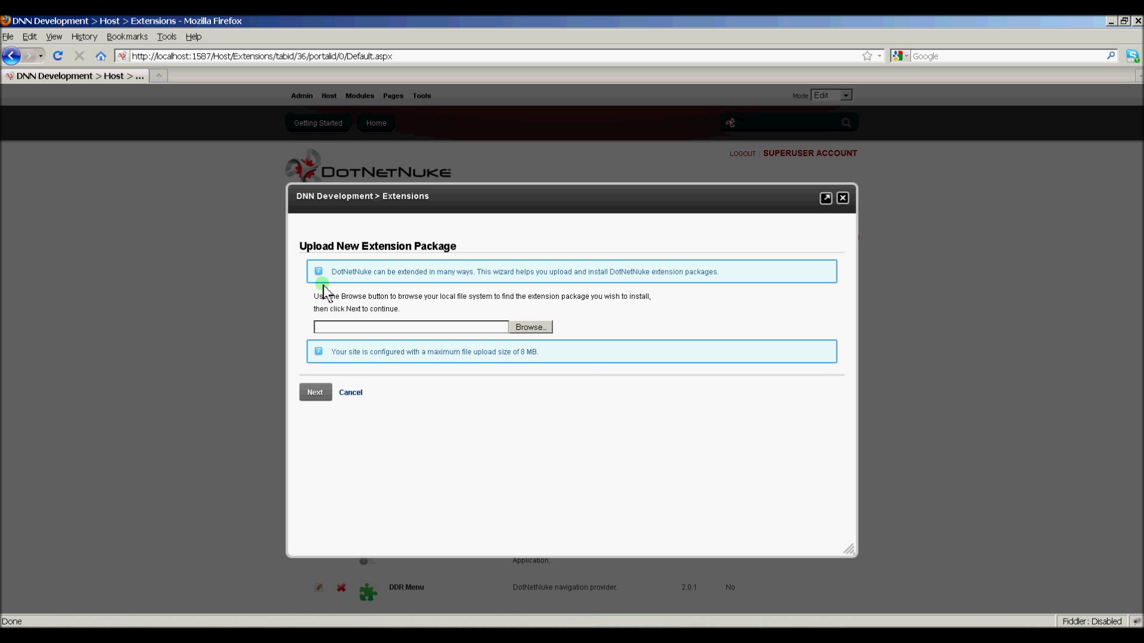
click(530, 327)
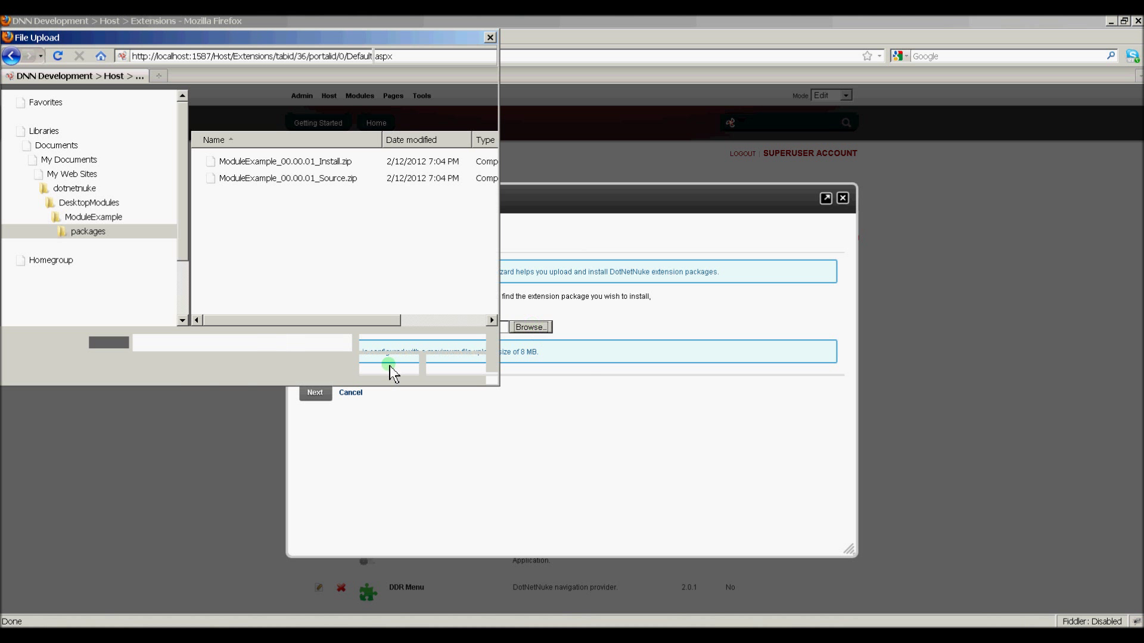
drag(235, 40, 467, 153)
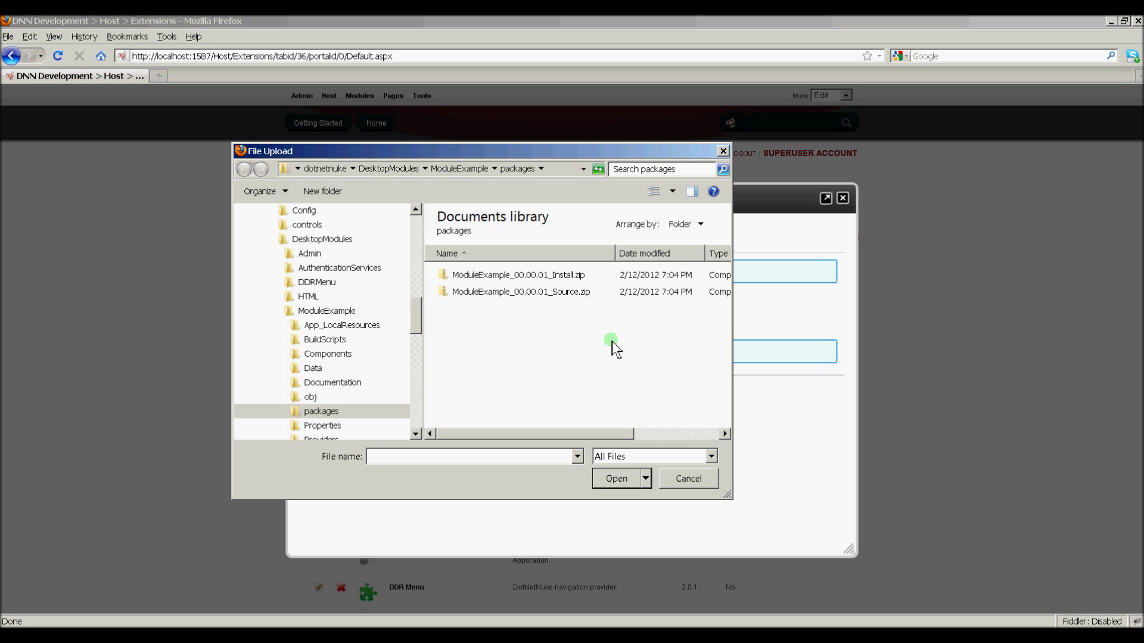
click(566, 295)
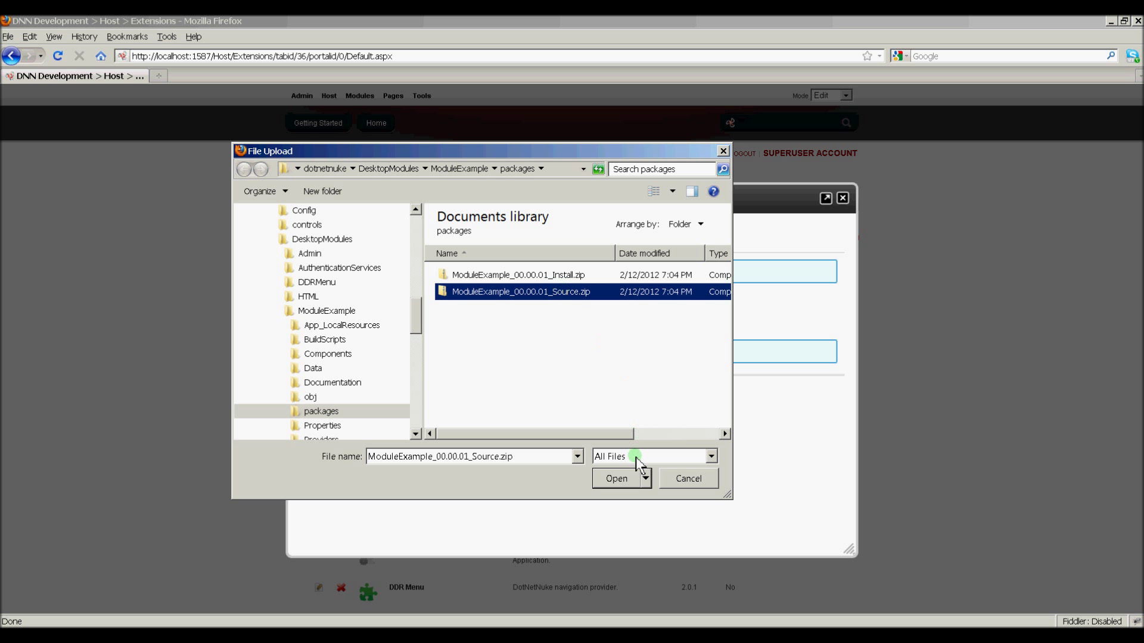
click(620, 478)
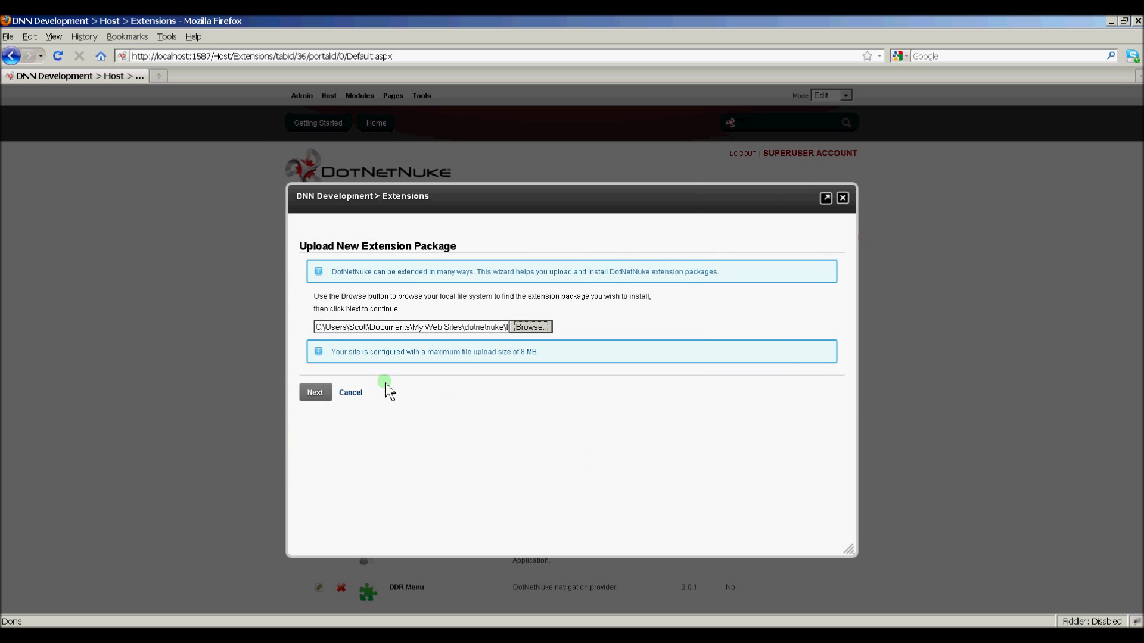
Step: Upload the package, pass Package Information and Release Notes, and tick Accept License
click(327, 396)
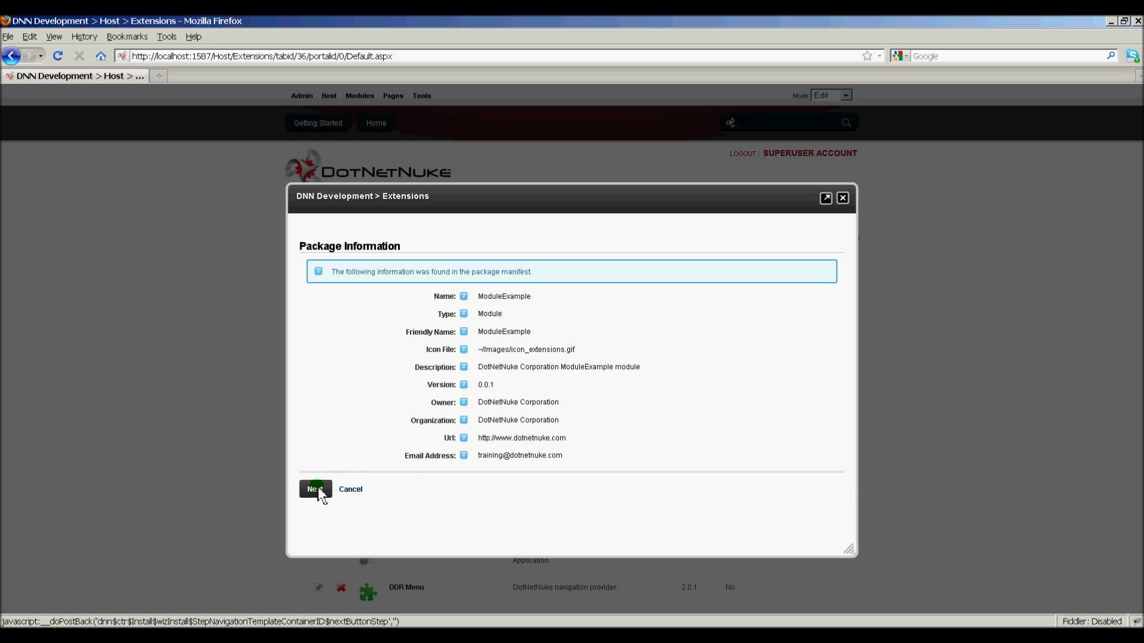
click(316, 489)
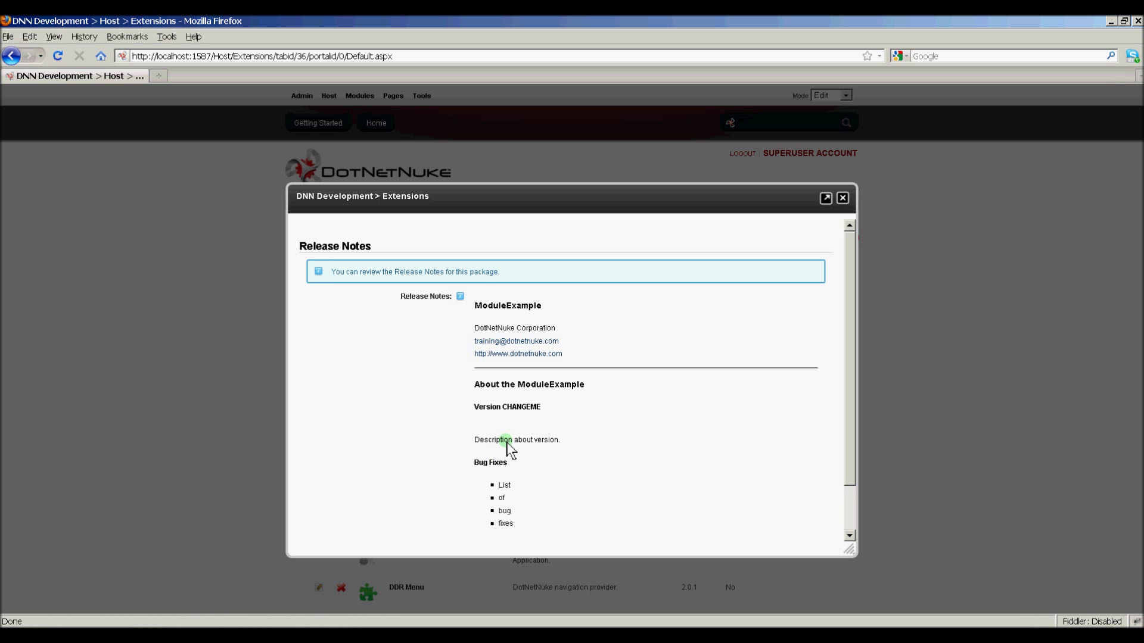
scroll(456, 468, down, 2)
click(316, 513)
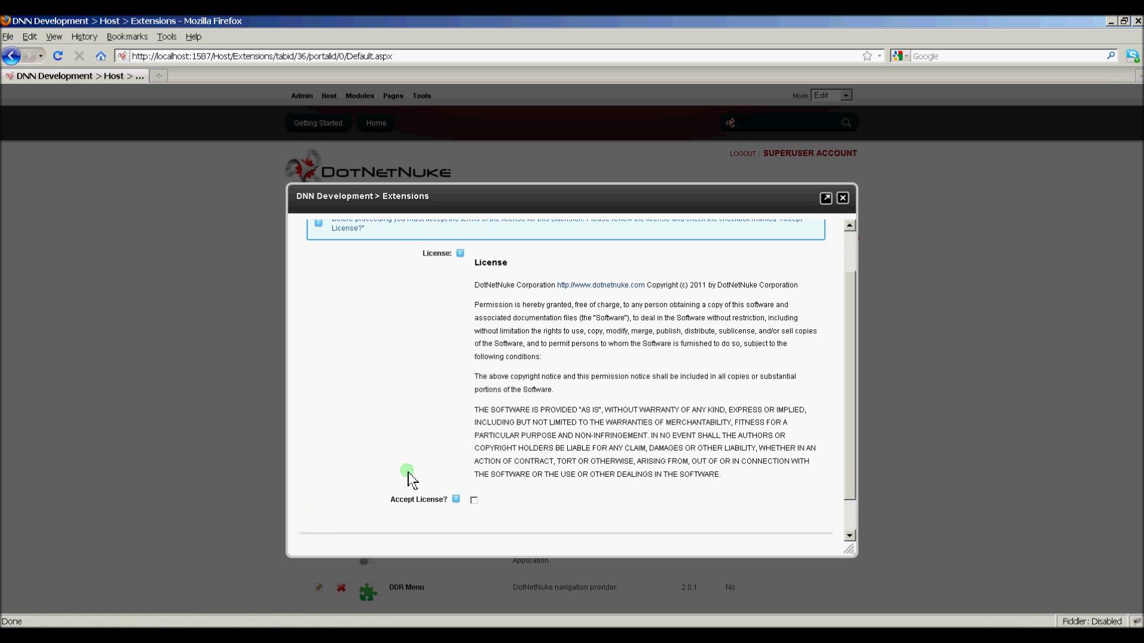
scroll(431, 477, down, 1)
click(313, 512)
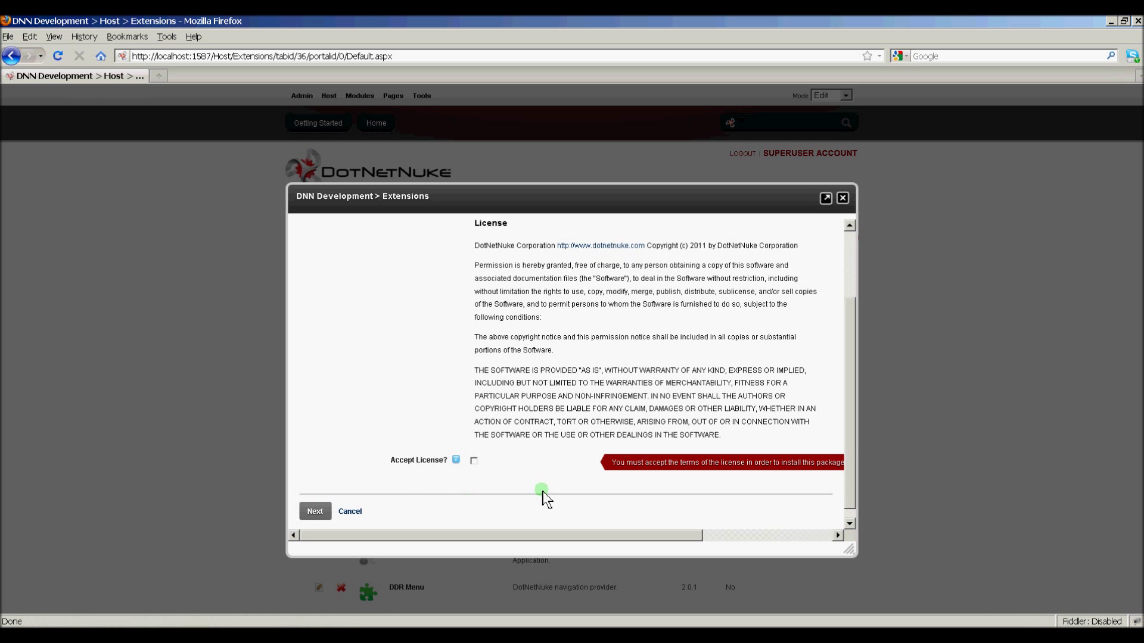
click(474, 461)
Step: Install ModuleExample, return to the Extensions list, and open ModuleExample's Edit Extension settings
click(316, 511)
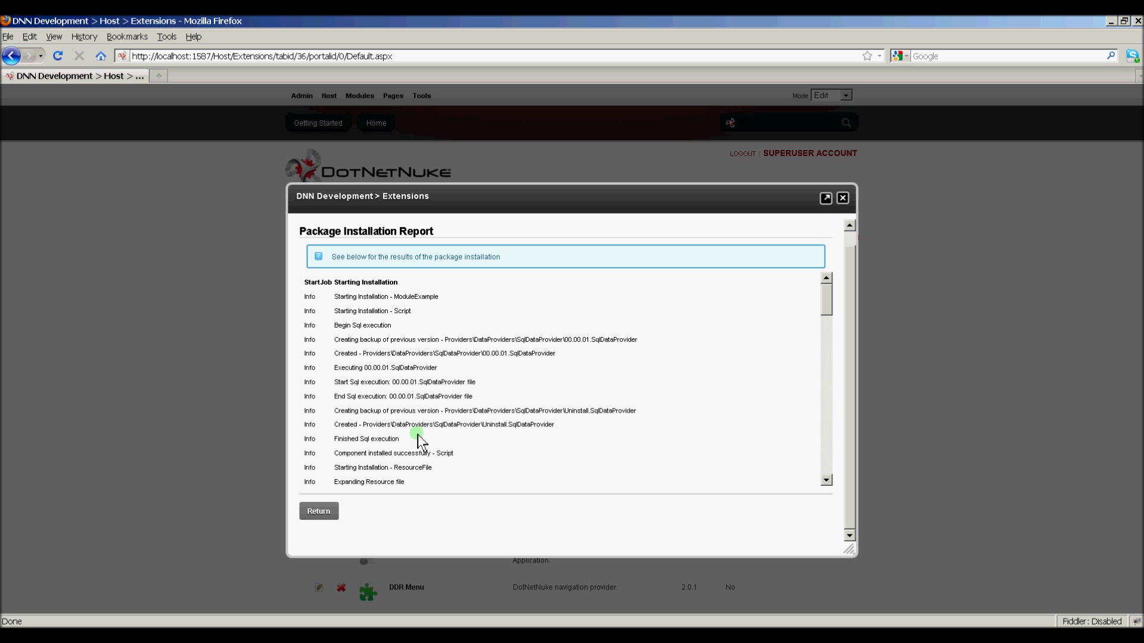
click(331, 510)
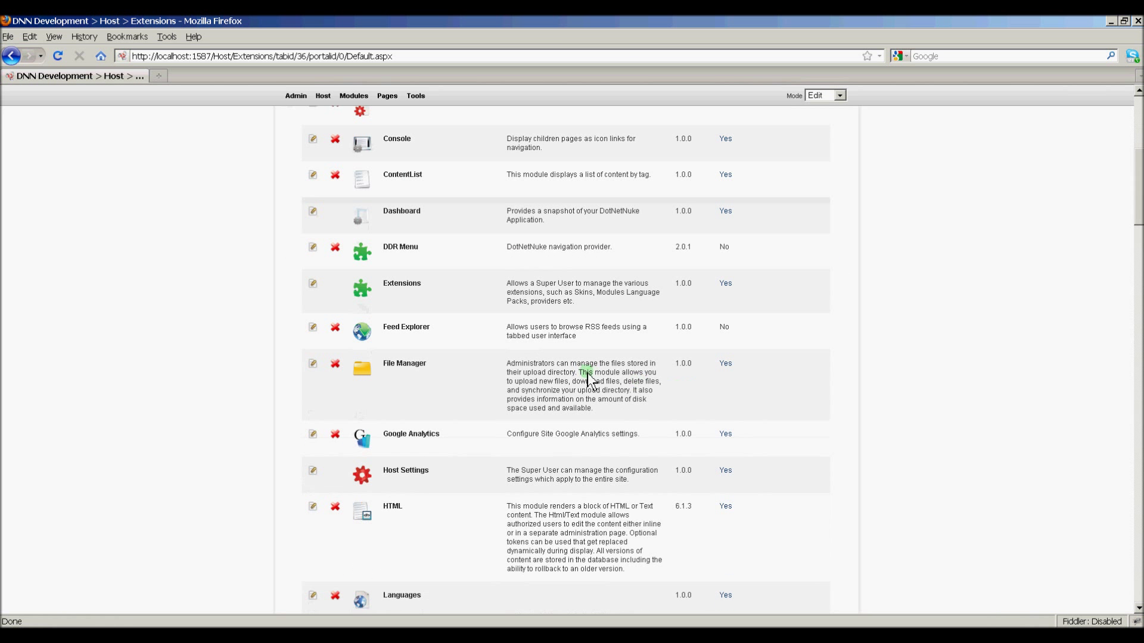
scroll(587, 378, down, 10)
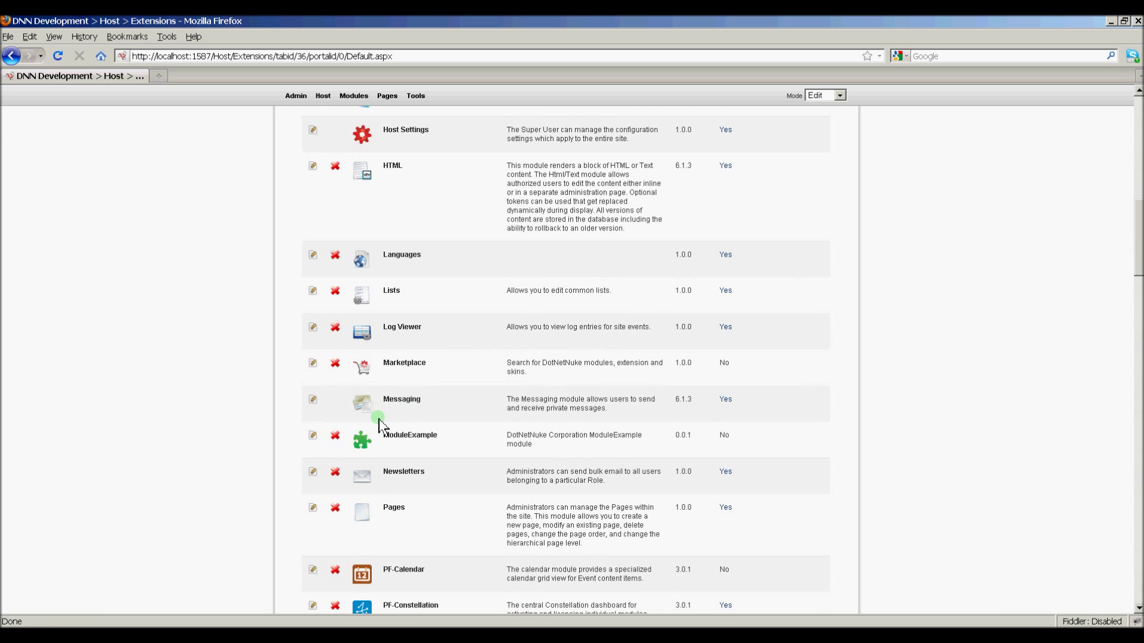
click(313, 437)
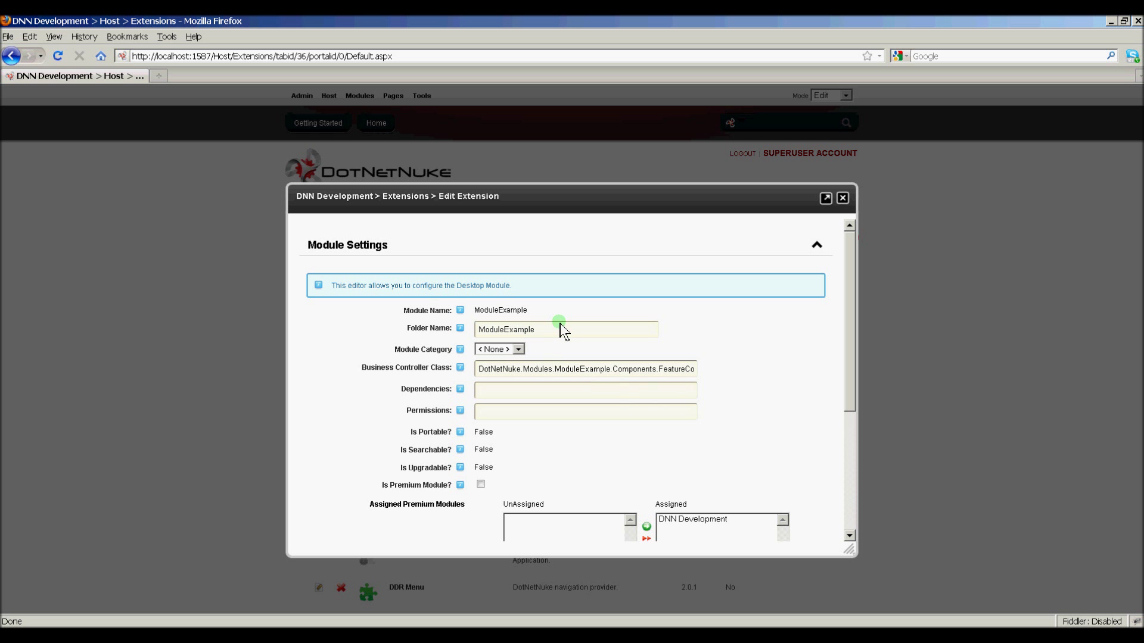
scroll(665, 338, down, 5)
scroll(665, 340, up, 5)
scroll(653, 400, down, 3)
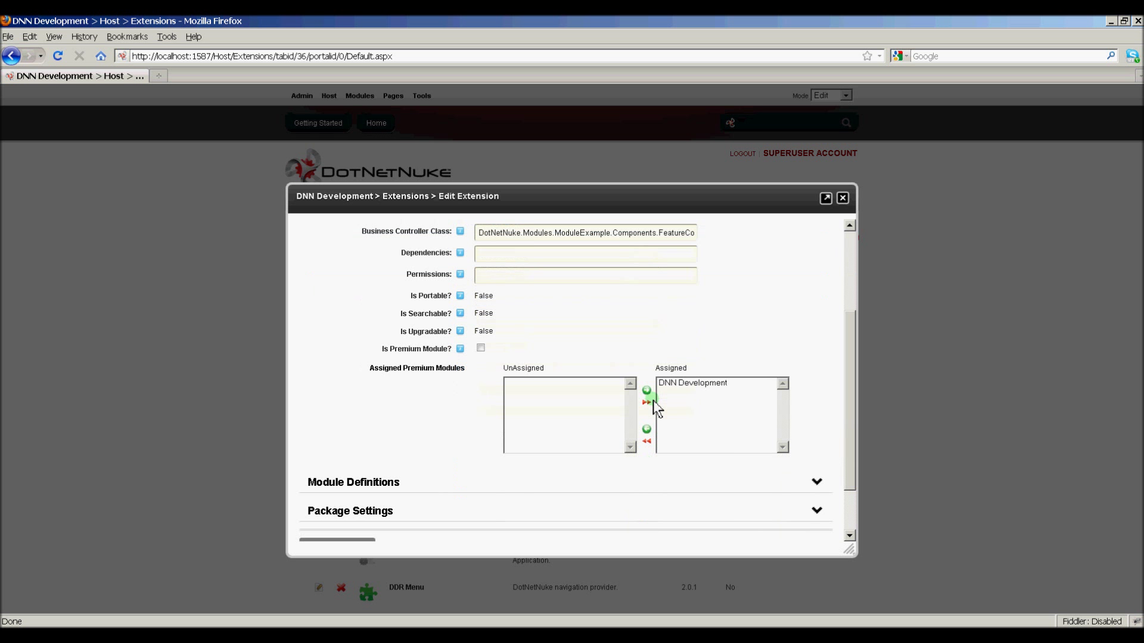
click(429, 482)
scroll(787, 364, down, 3)
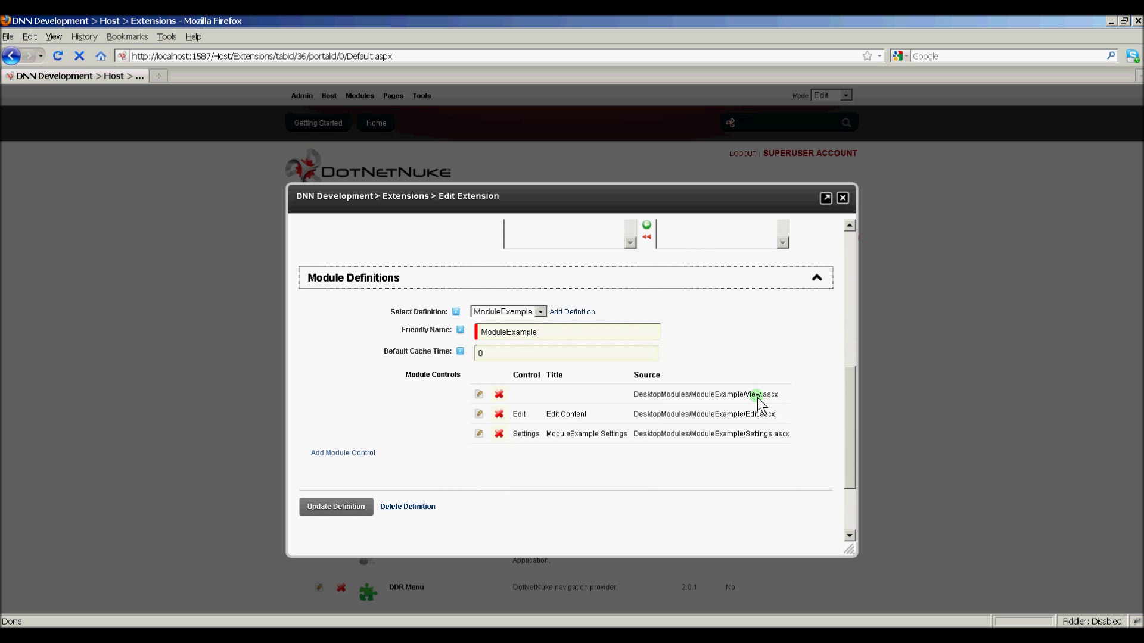
double_click(755, 415)
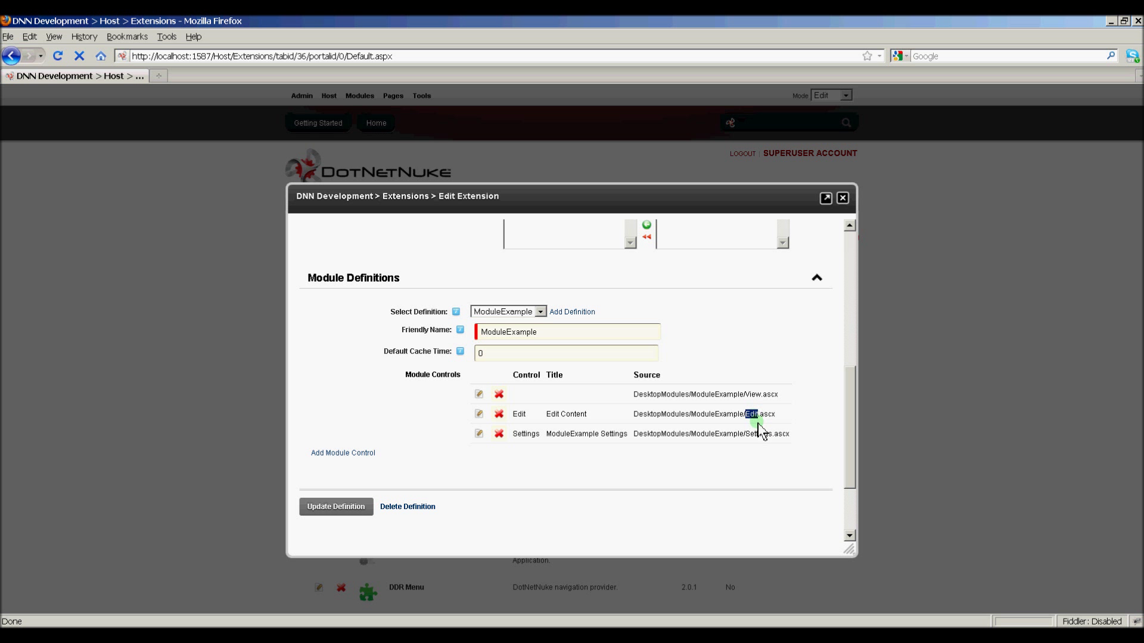
double_click(758, 435)
scroll(760, 416, up, 4)
scroll(760, 416, up, 1)
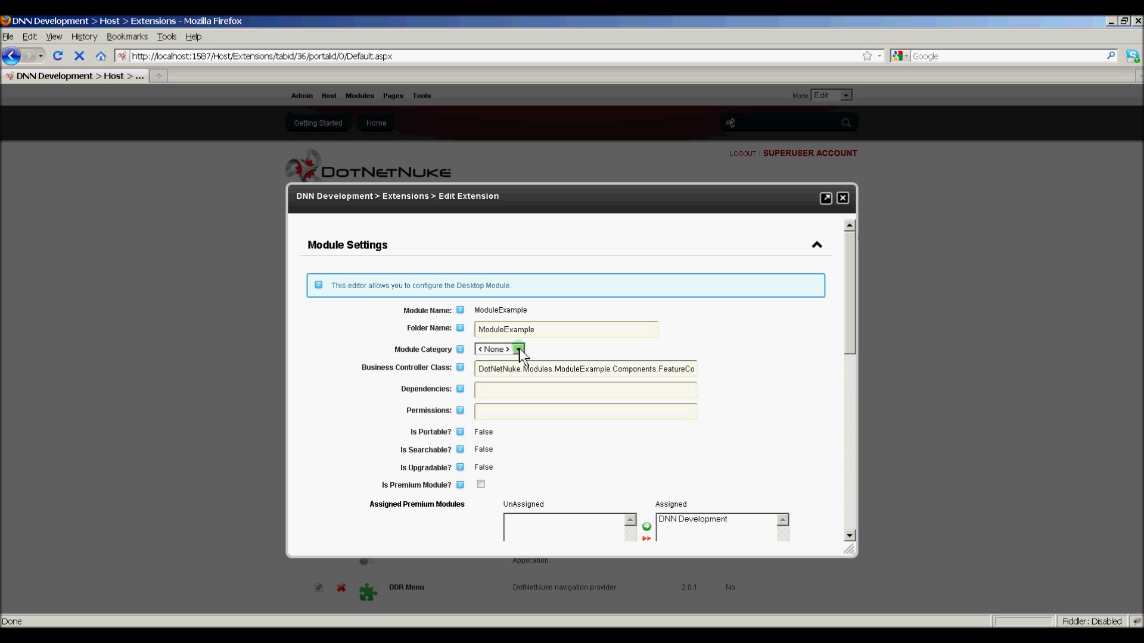
Step: Set ModuleExample's module category to Common and update the module definition
click(519, 349)
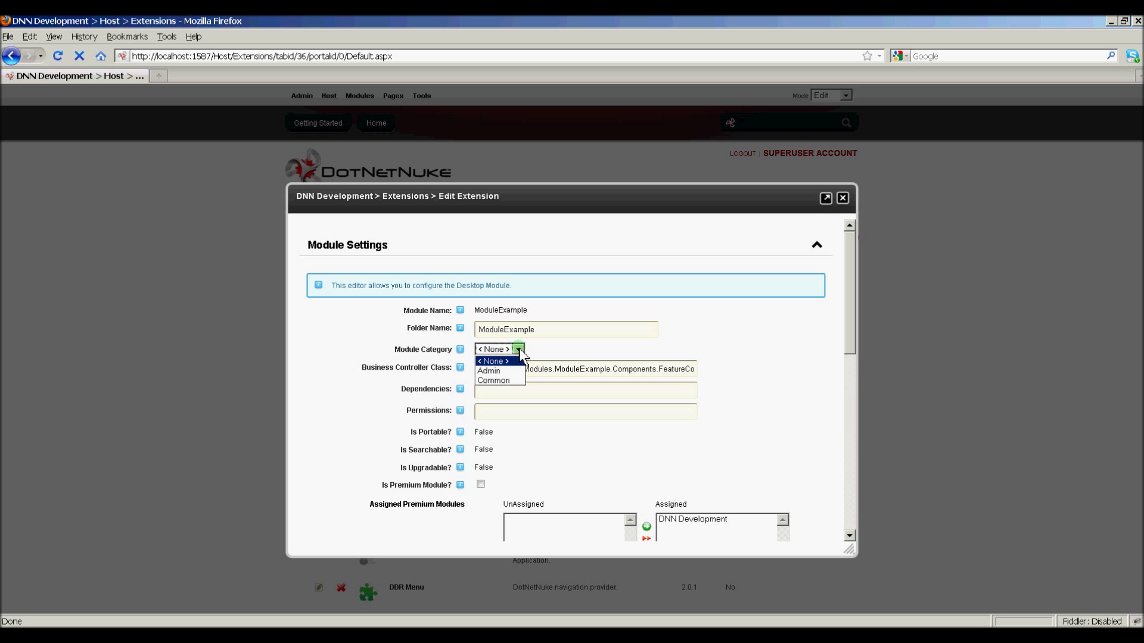
click(509, 381)
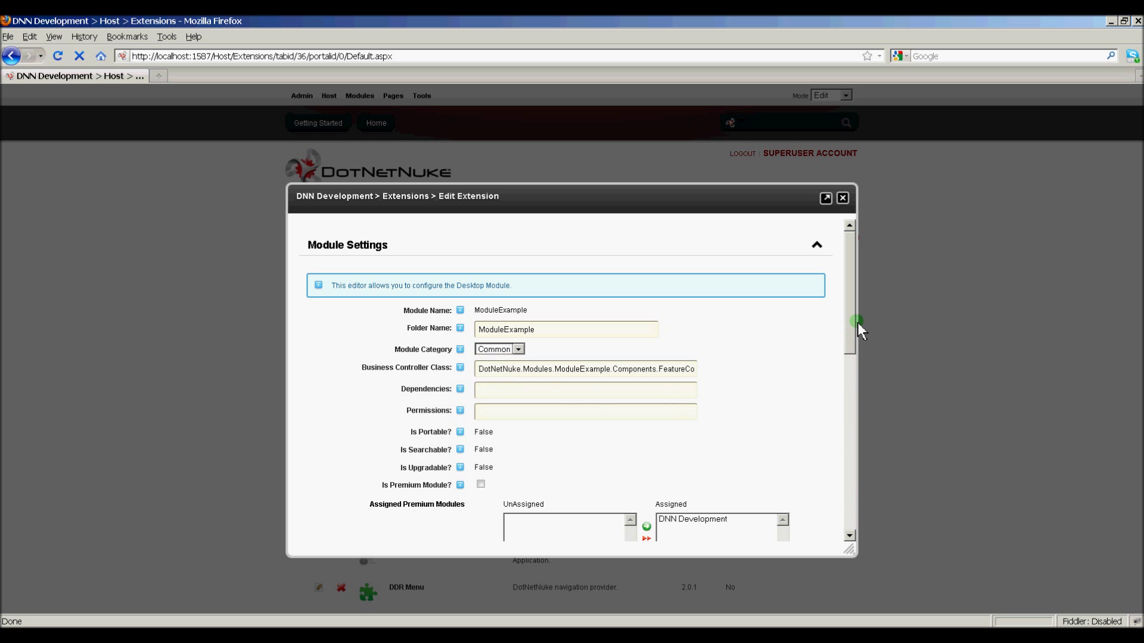
drag(855, 323, 855, 475)
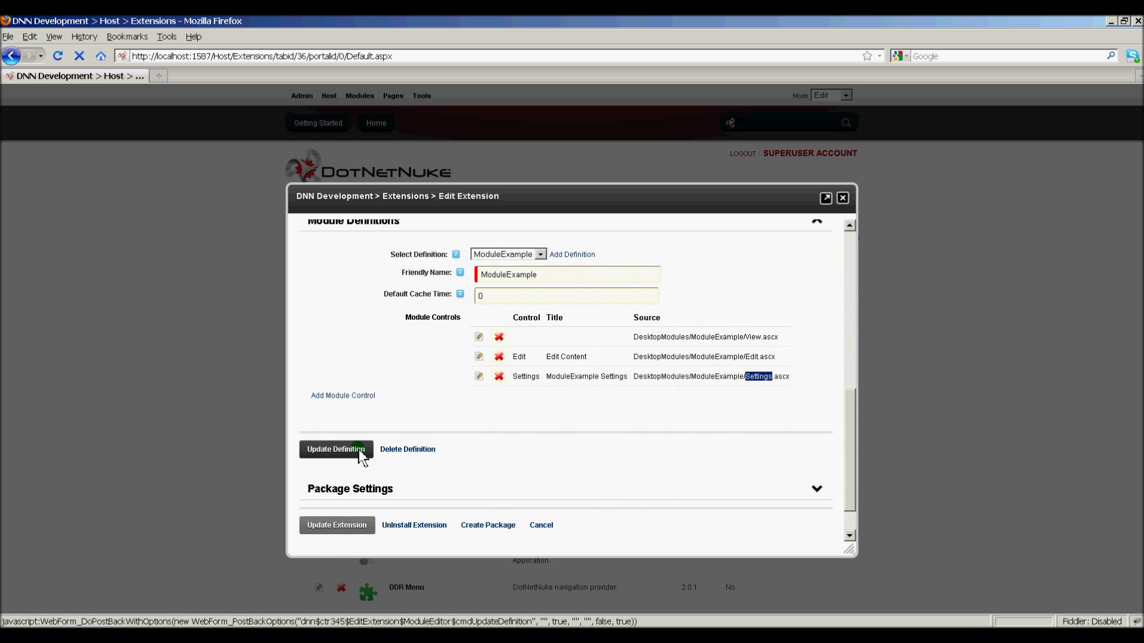
click(336, 449)
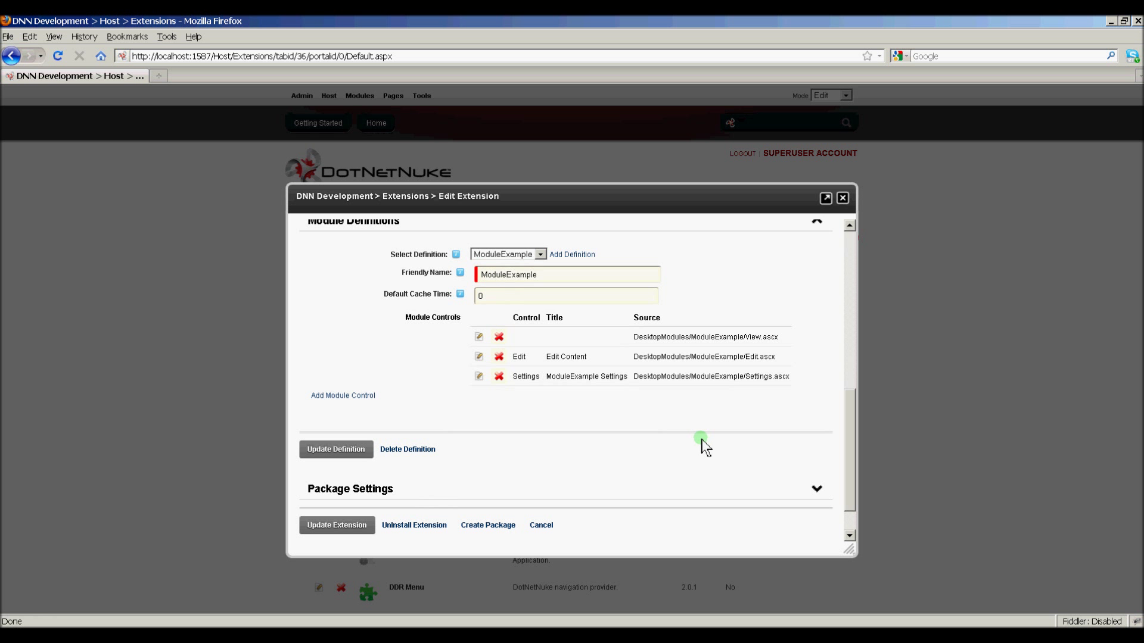
drag(849, 465, 850, 286)
Step: Reselect Common as the category, update the extension, and close the editor
click(500, 352)
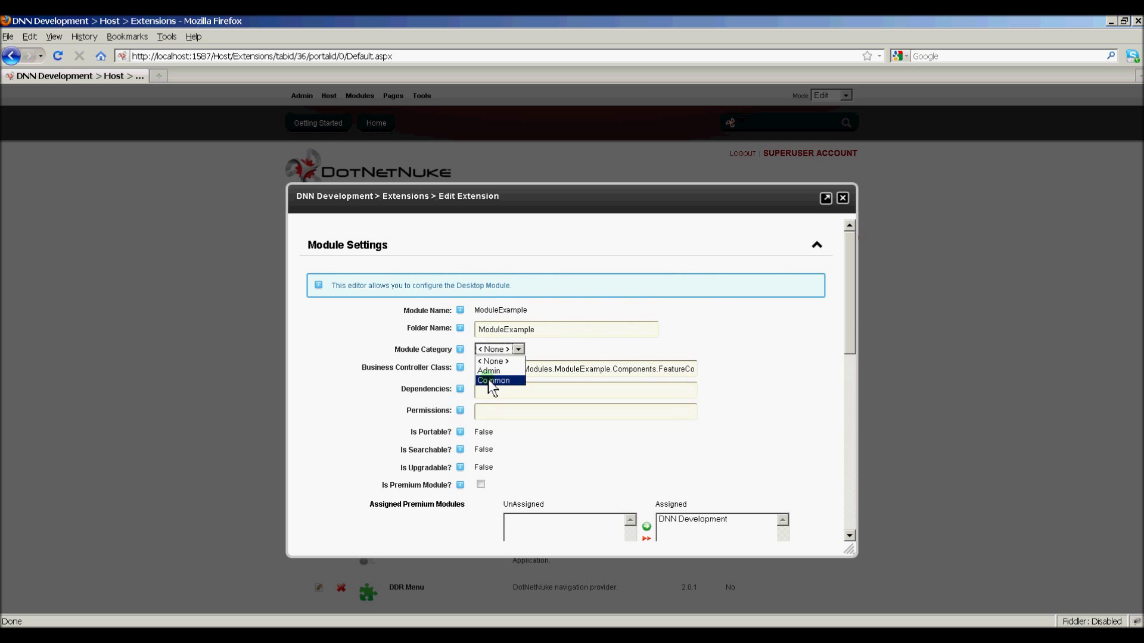
click(495, 378)
drag(856, 364, 846, 516)
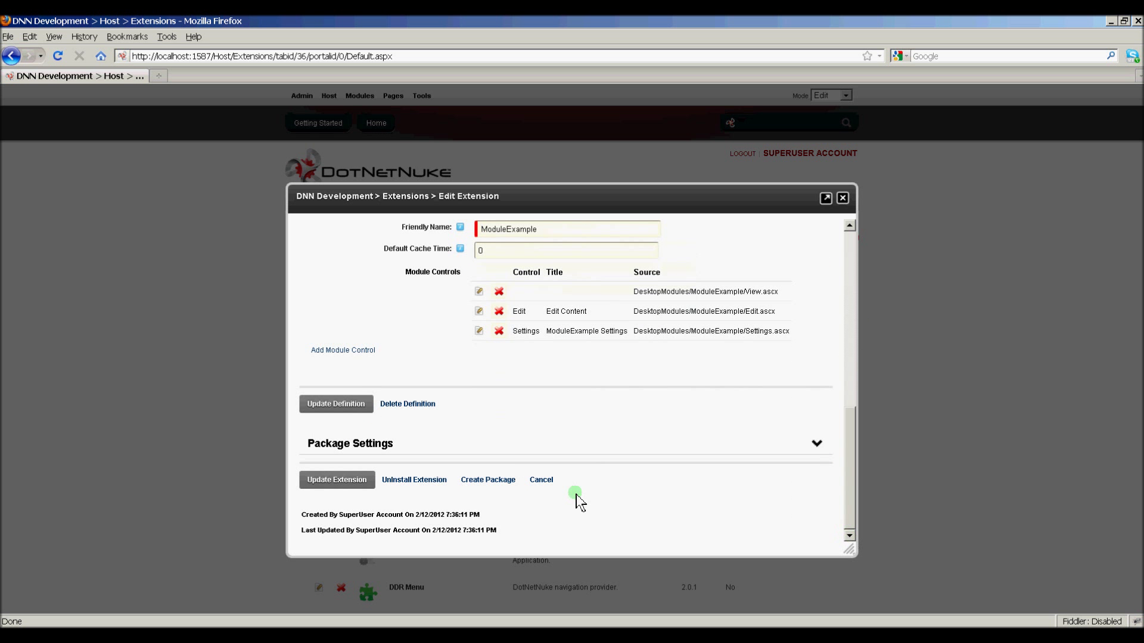
click(361, 482)
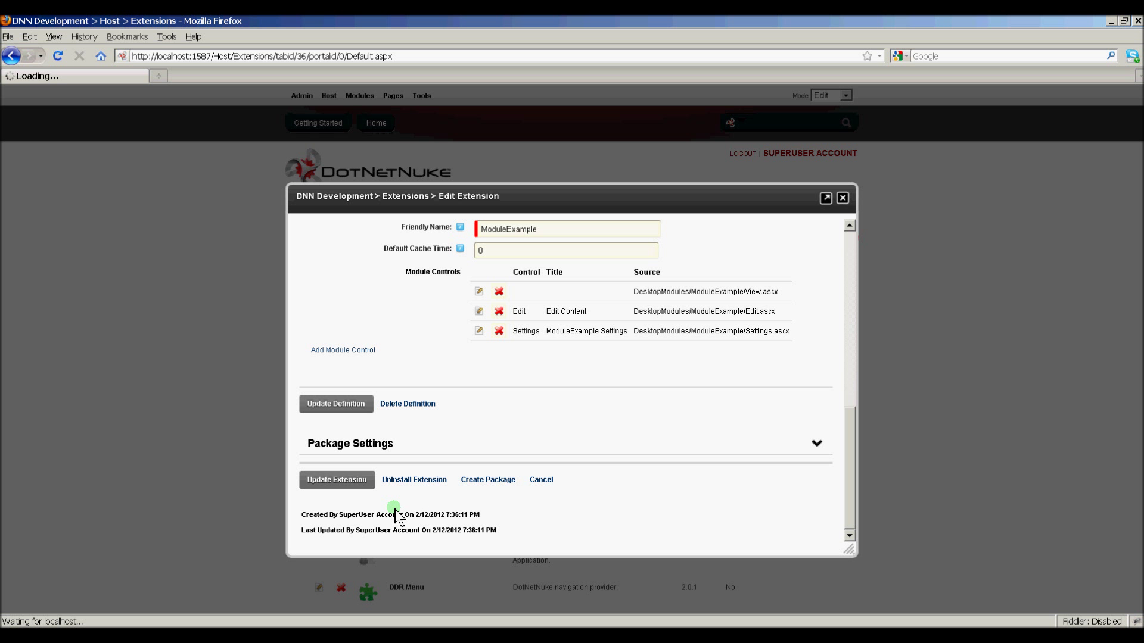
click(843, 198)
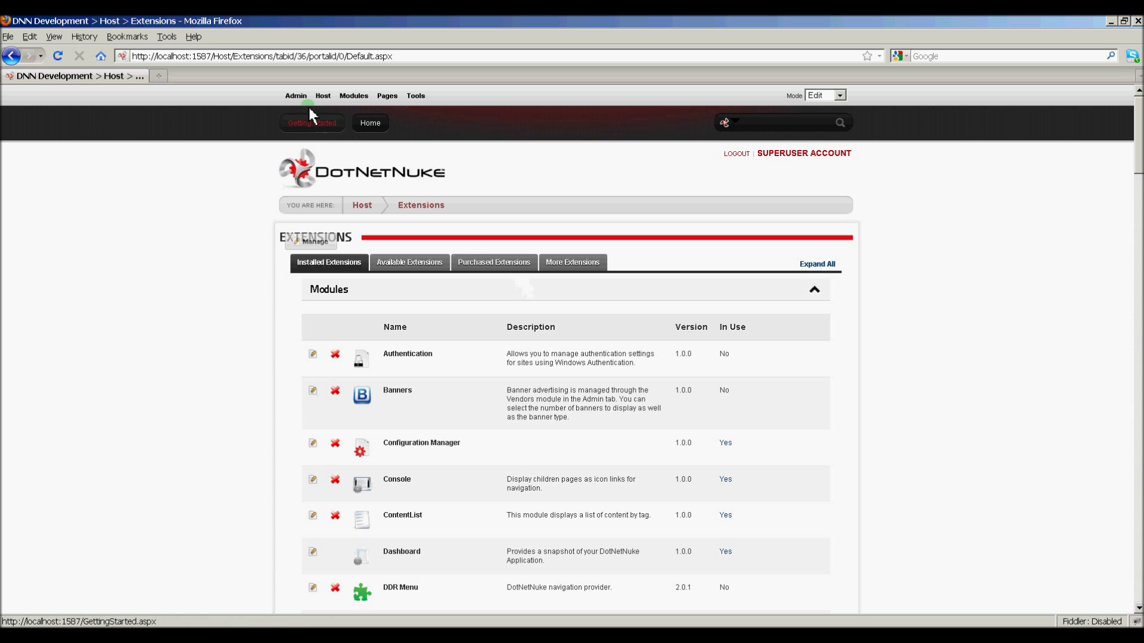
Step: Add a 'Module Example' page under DNN Development in Page Management, then go to Home
mouse_move(306, 99)
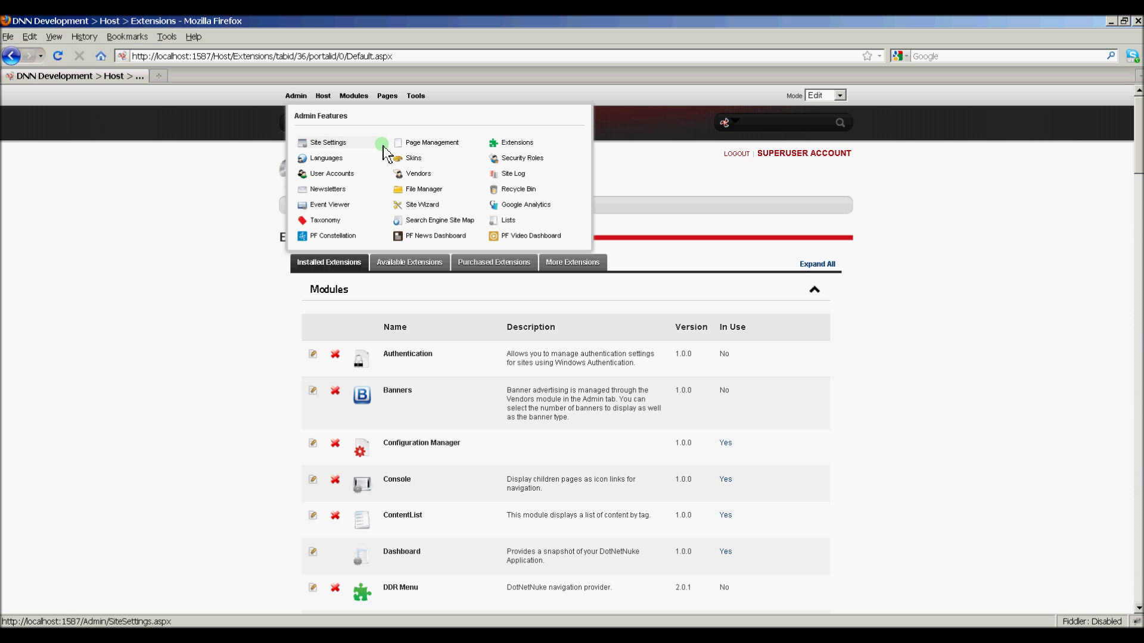
click(432, 144)
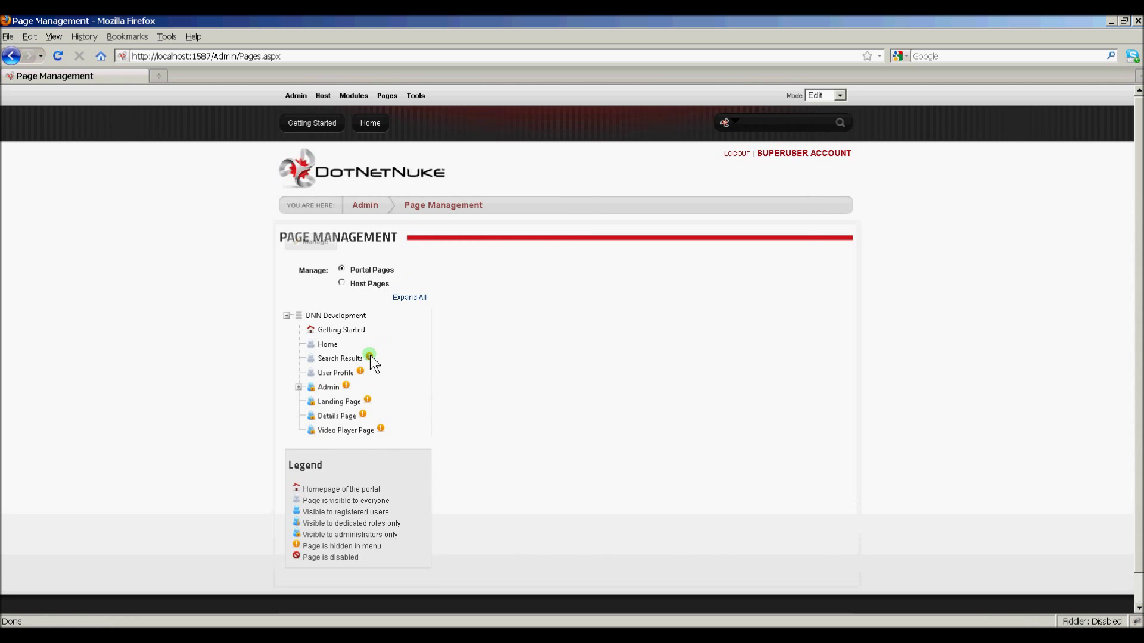
right_click(343, 320)
click(395, 329)
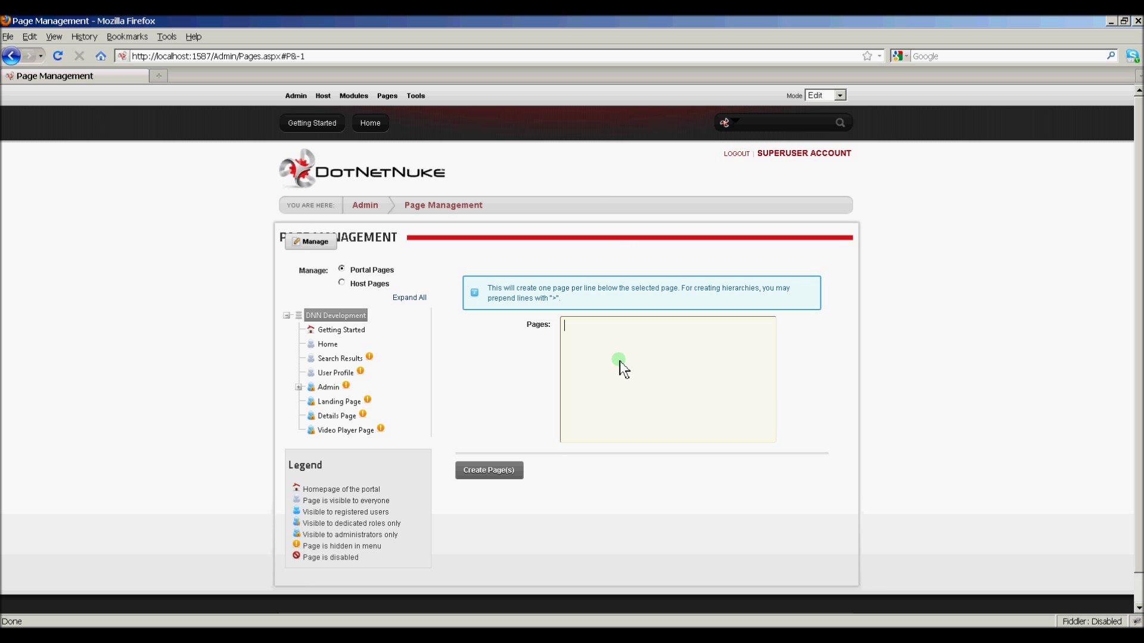
text(Module Example)
click(494, 468)
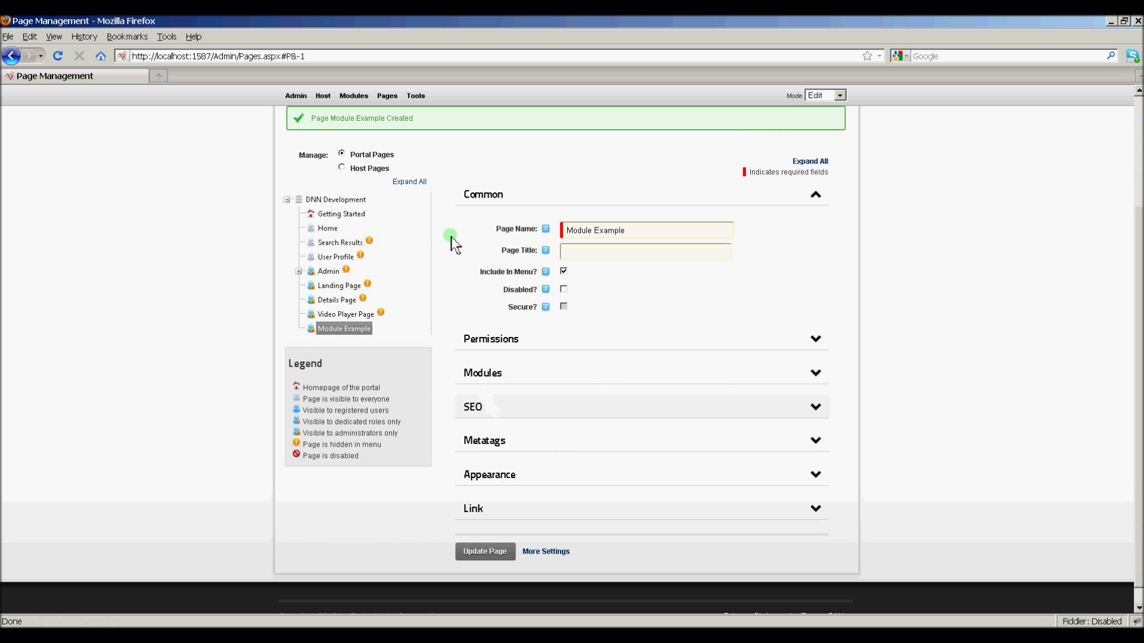
click(363, 124)
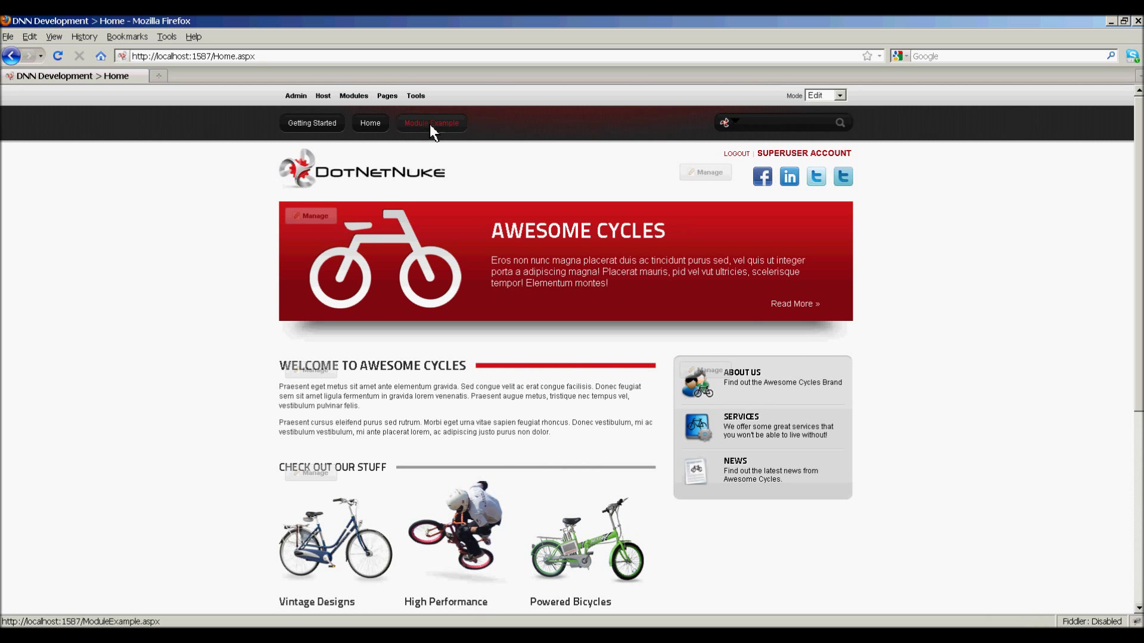
Step: Add the Common-category ModuleExample module titled 'Test' to the Module Example page
click(430, 124)
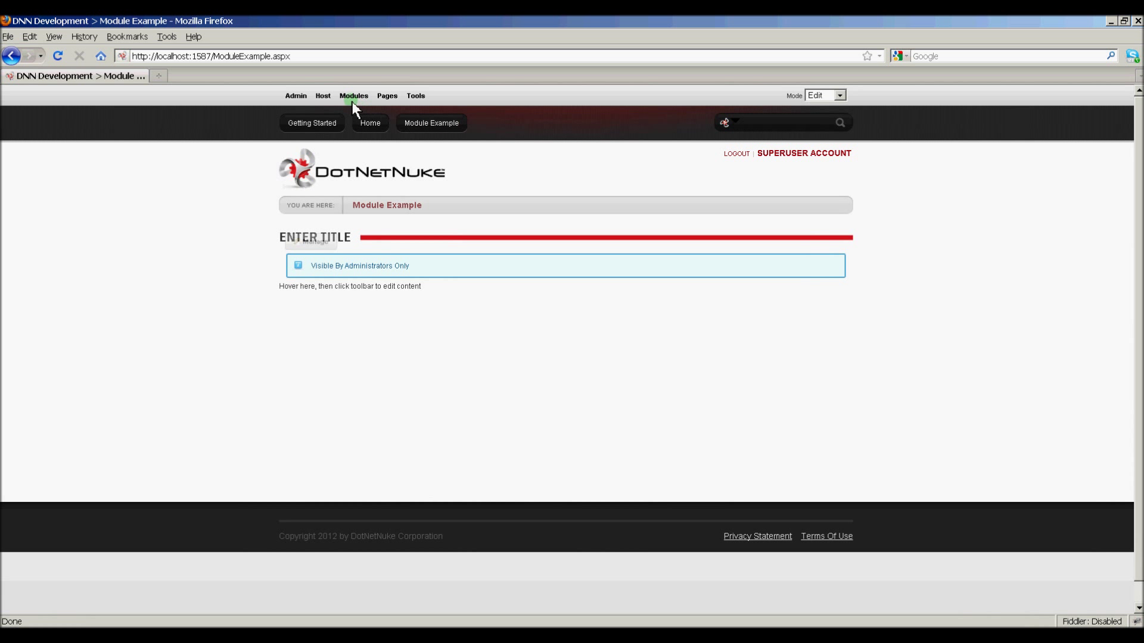
mouse_move(353, 103)
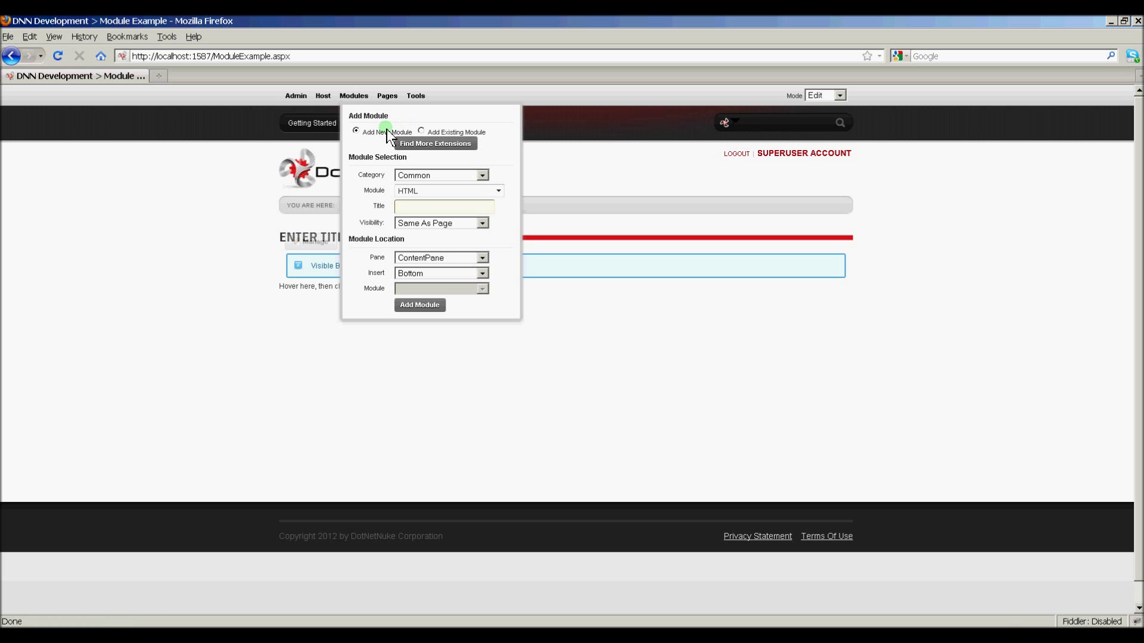
click(481, 172)
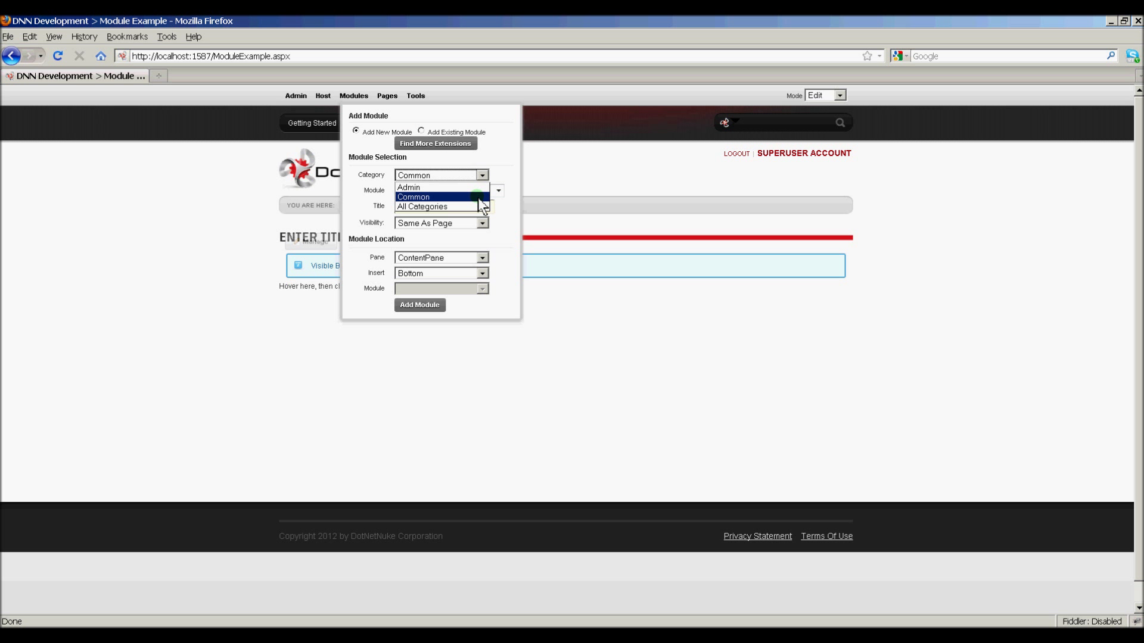
click(478, 197)
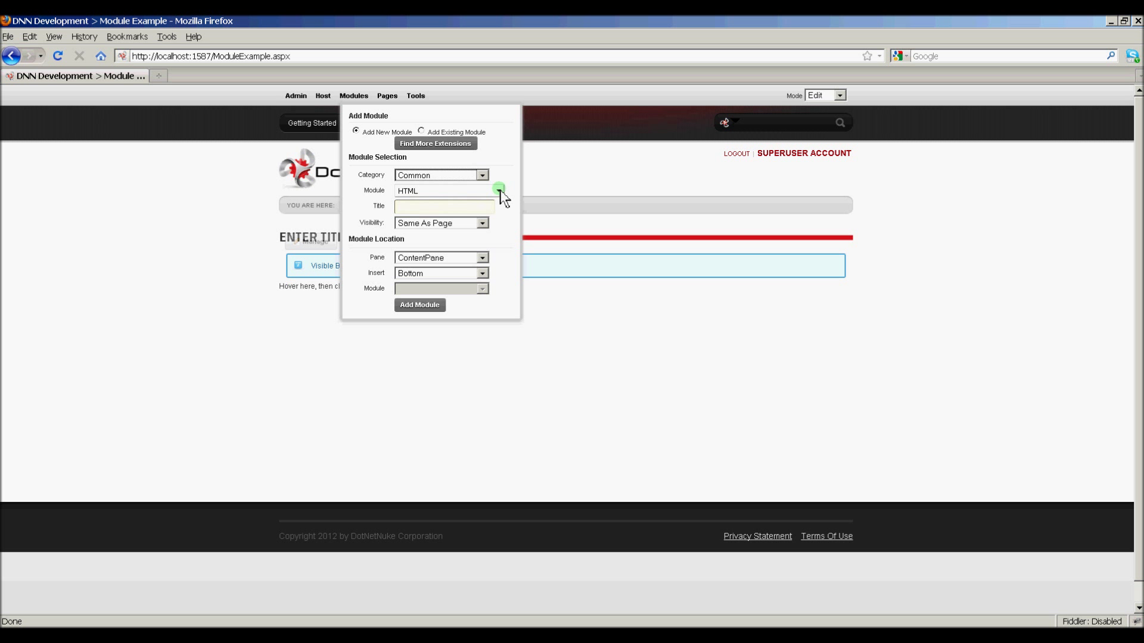
click(499, 191)
click(463, 220)
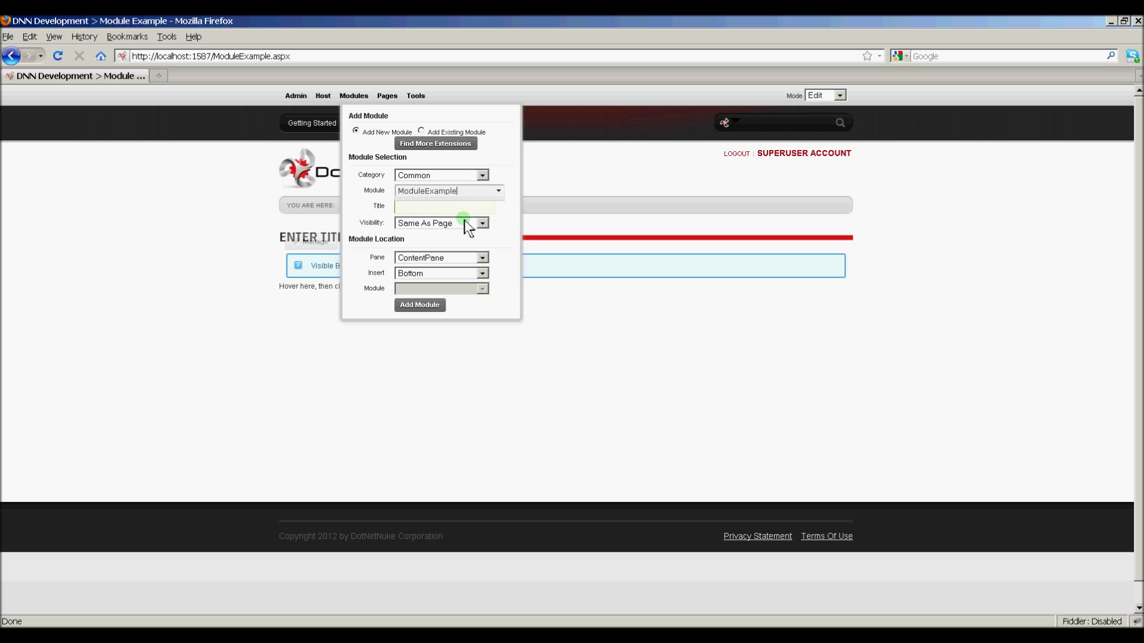
click(447, 211)
text(Test)
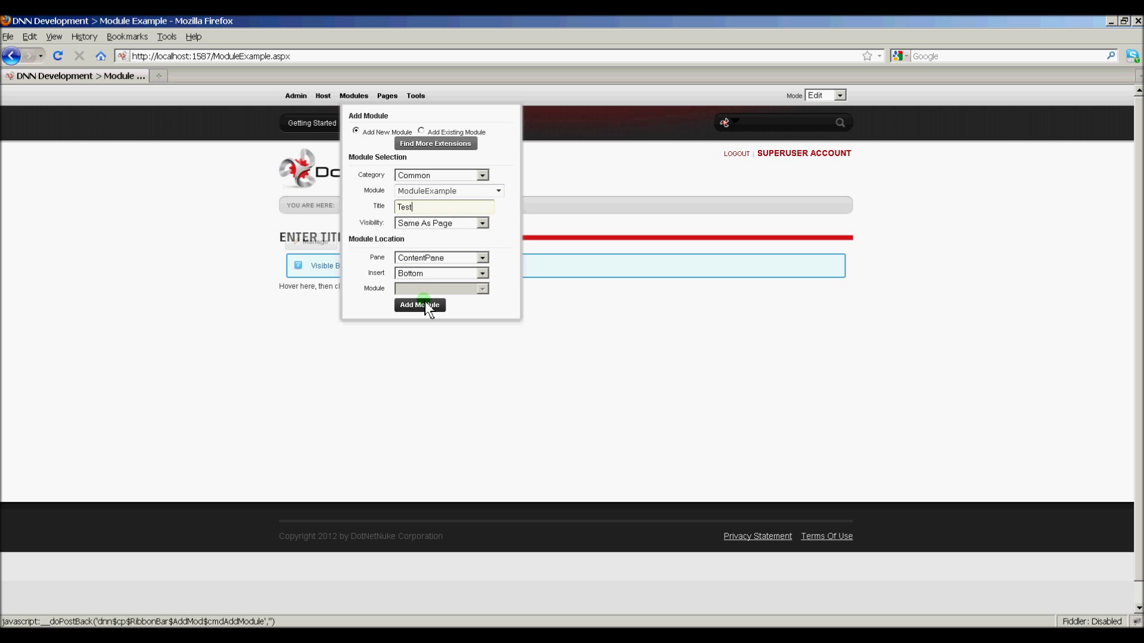
click(424, 304)
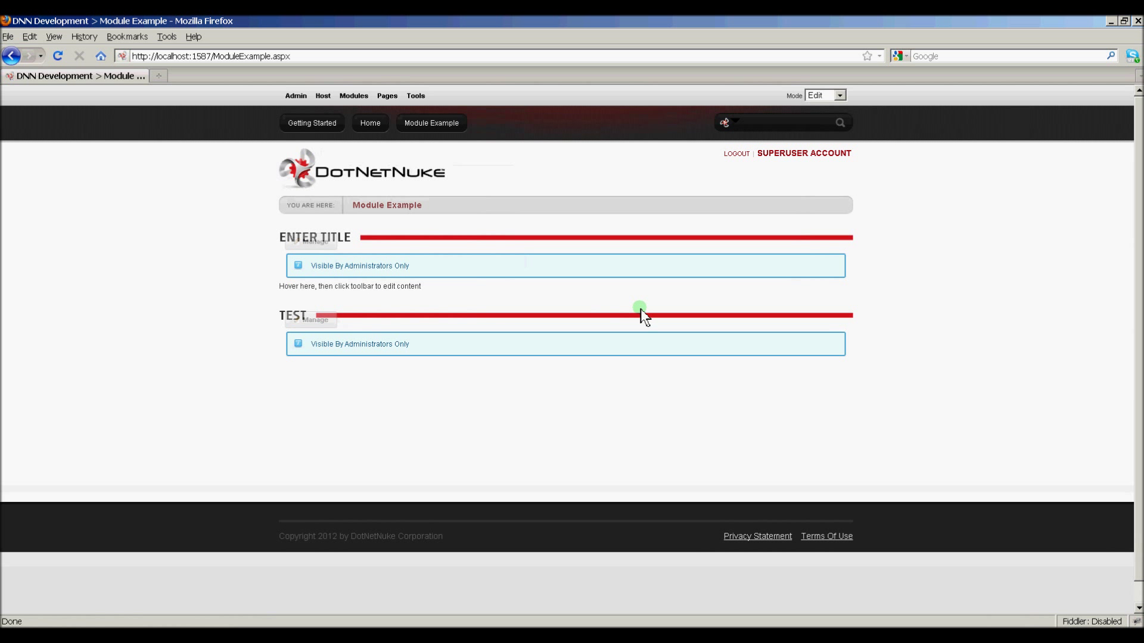
Step: Delete the default Enter Title module from the Module Example page, confirming with Yes
mouse_move(308, 245)
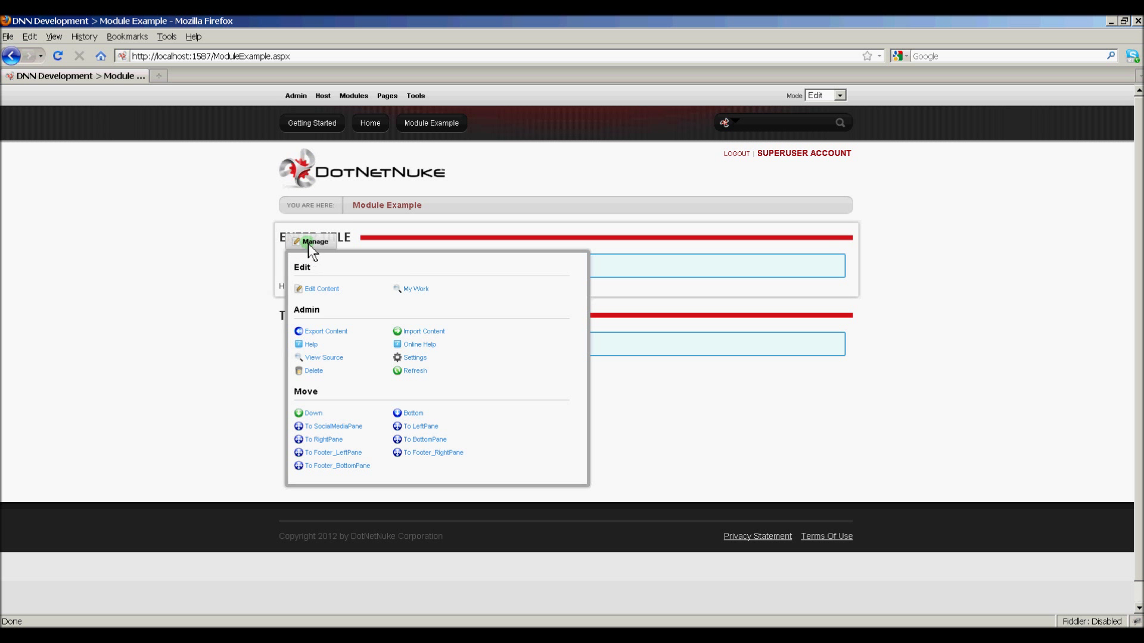
click(313, 370)
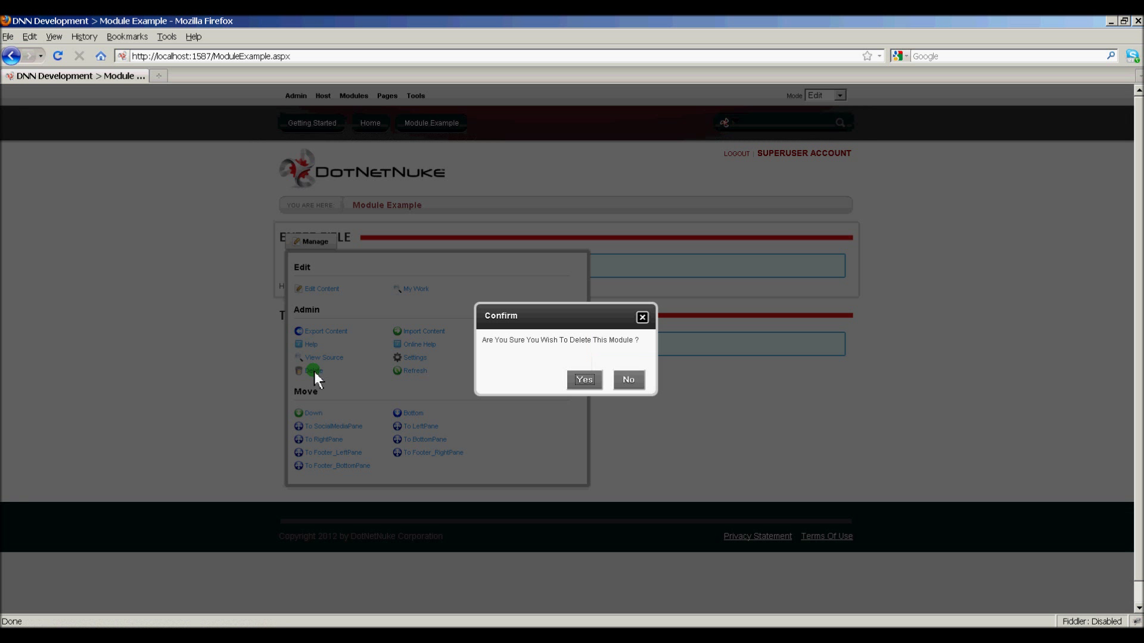
click(595, 380)
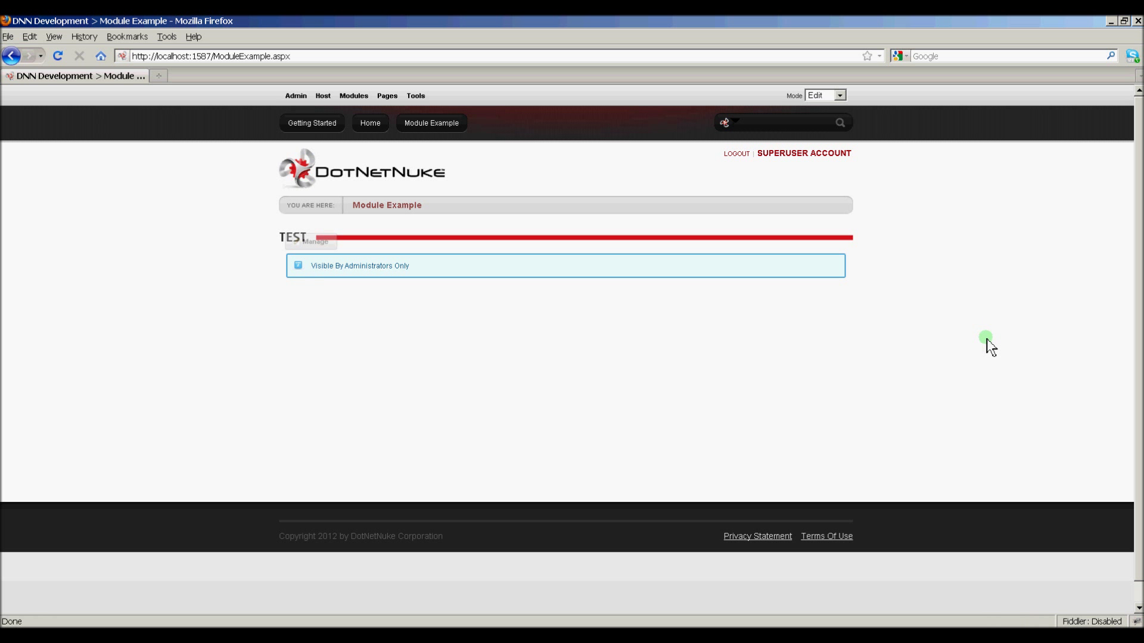